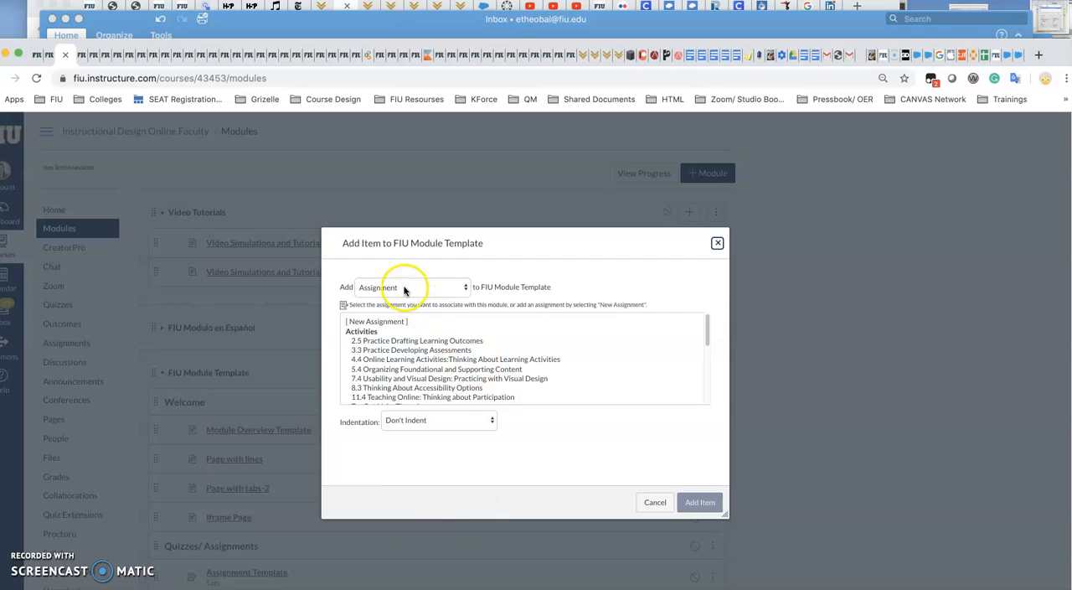
click(386, 322)
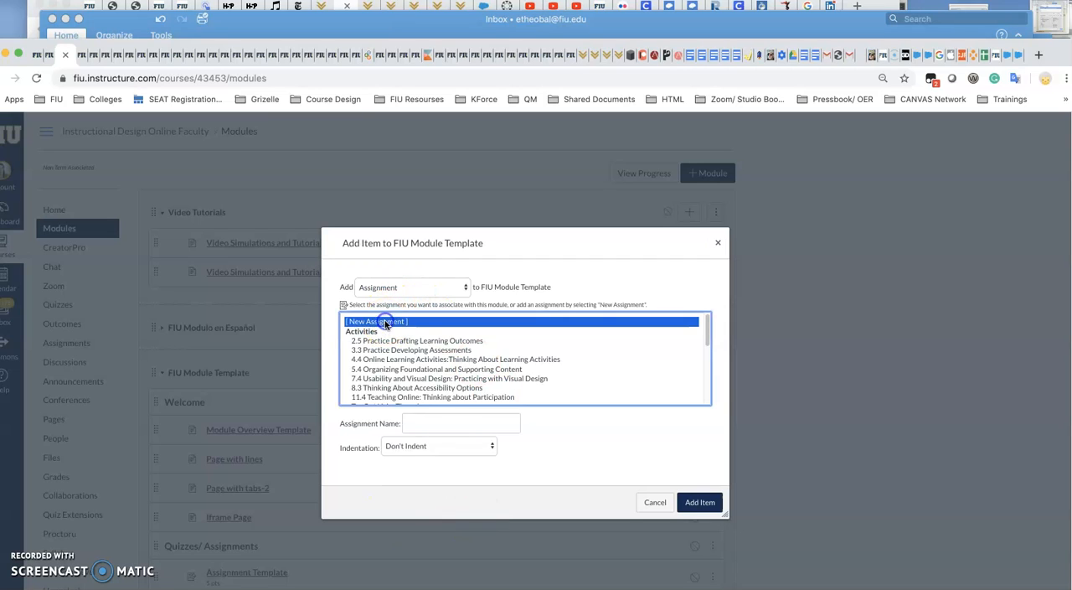
click(424, 424)
click(435, 448)
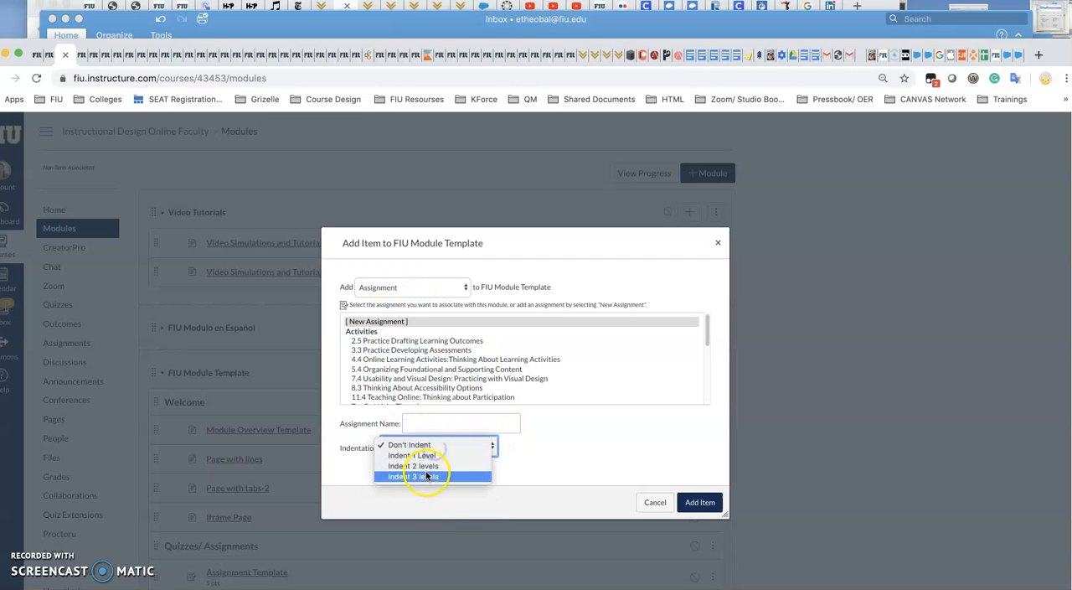
click(428, 468)
click(699, 502)
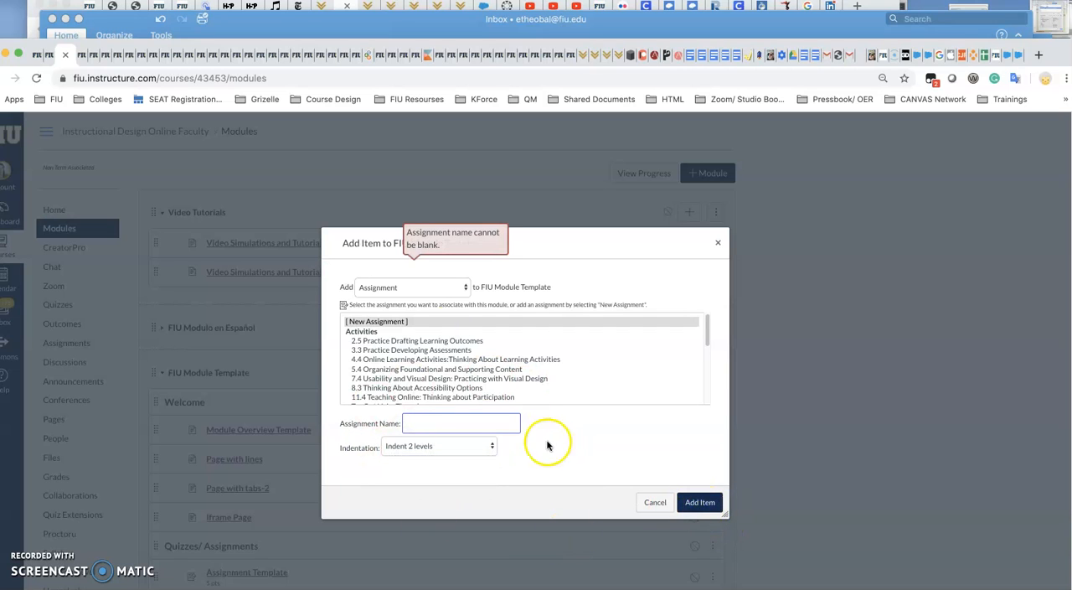
click(655, 502)
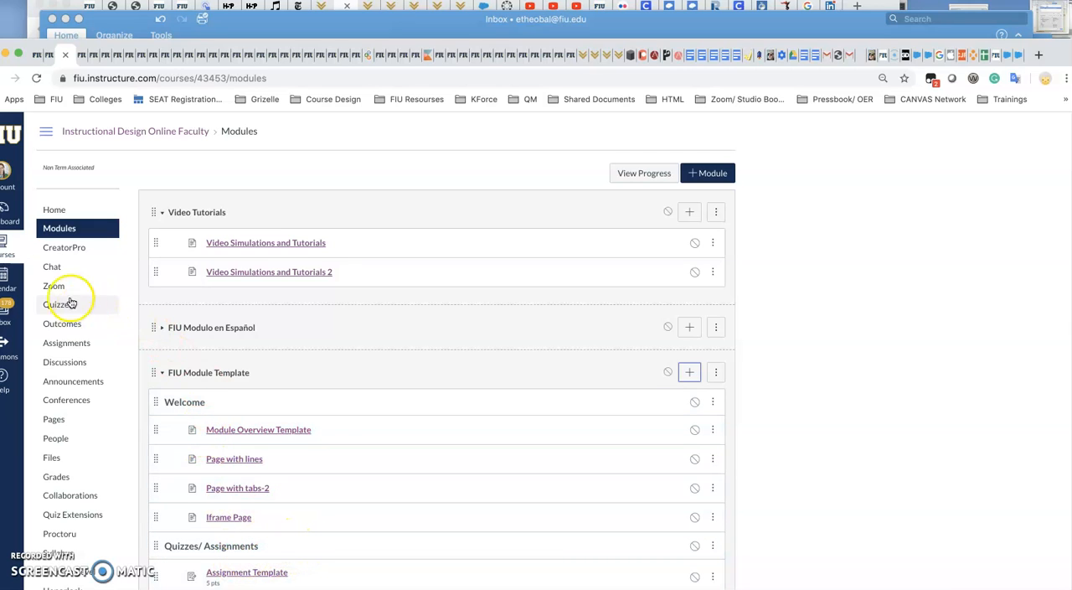
Start a new assignment from the course's Assignments page and place the cursor in its empty description.
click(67, 343)
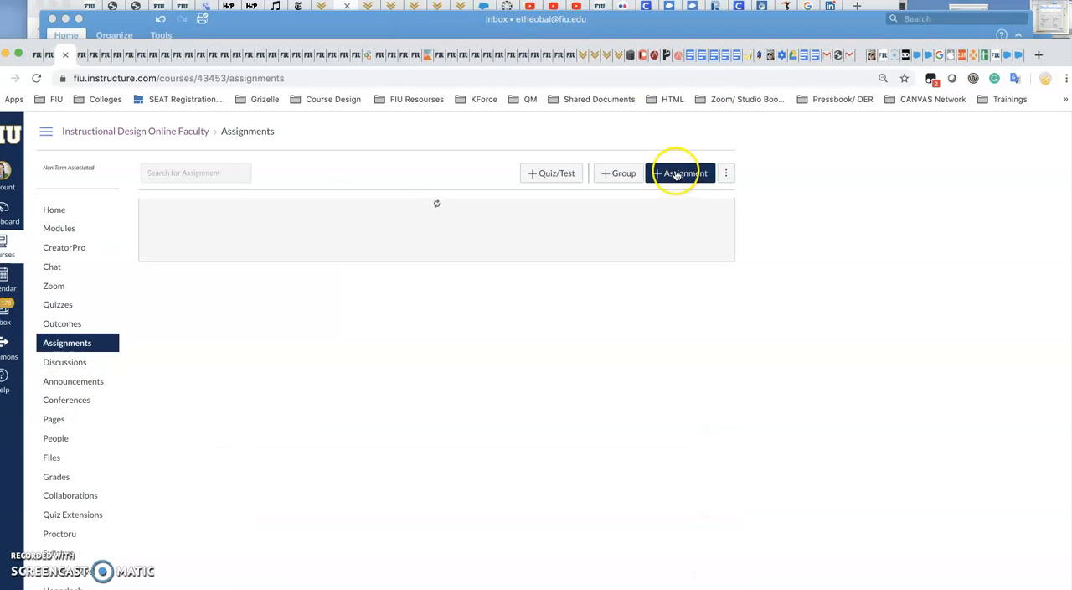
click(677, 174)
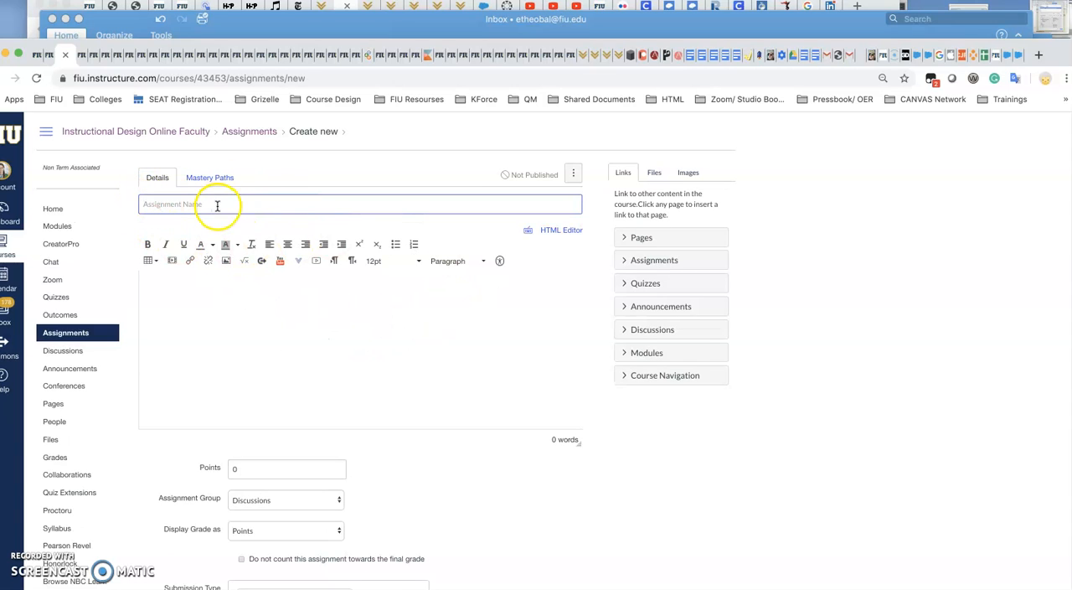
click(216, 298)
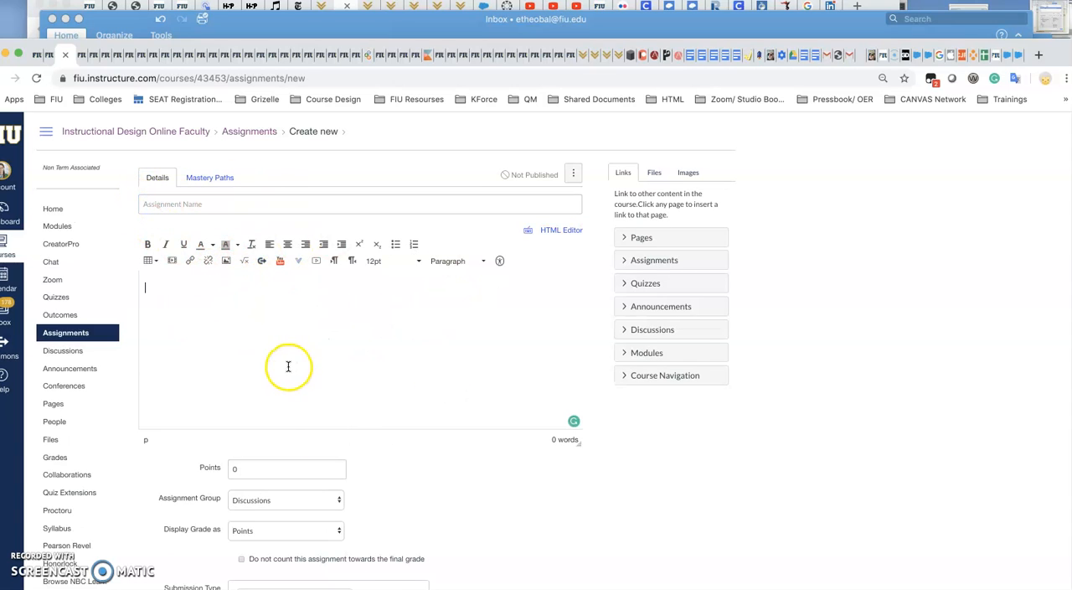
Open the Assignment Template from the FIU Module Template in the other course tab and look through its content.
click(65, 55)
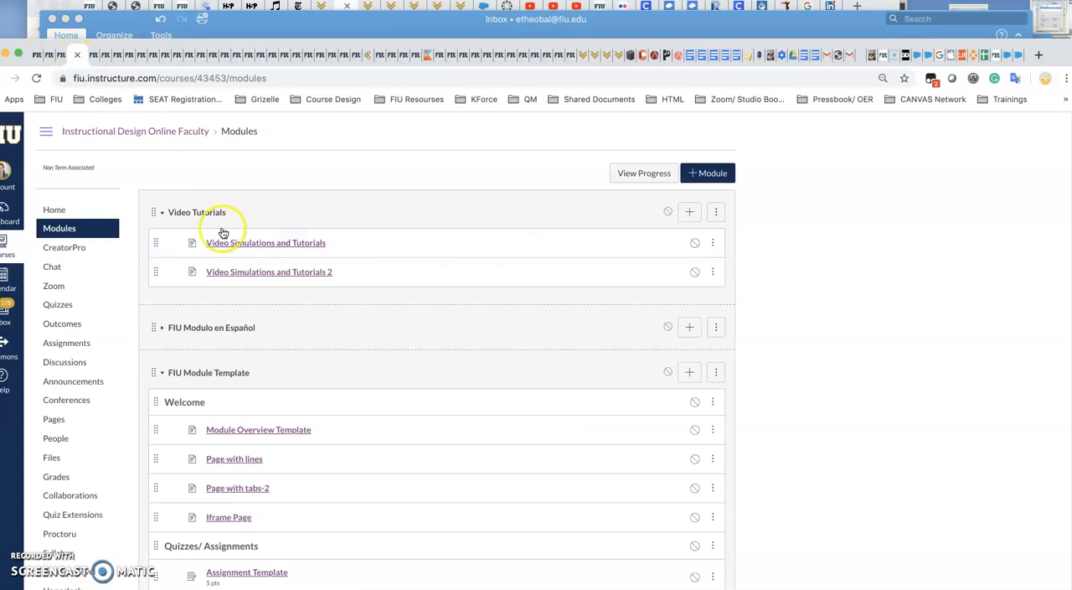
scroll(314, 511, down, 2)
click(262, 493)
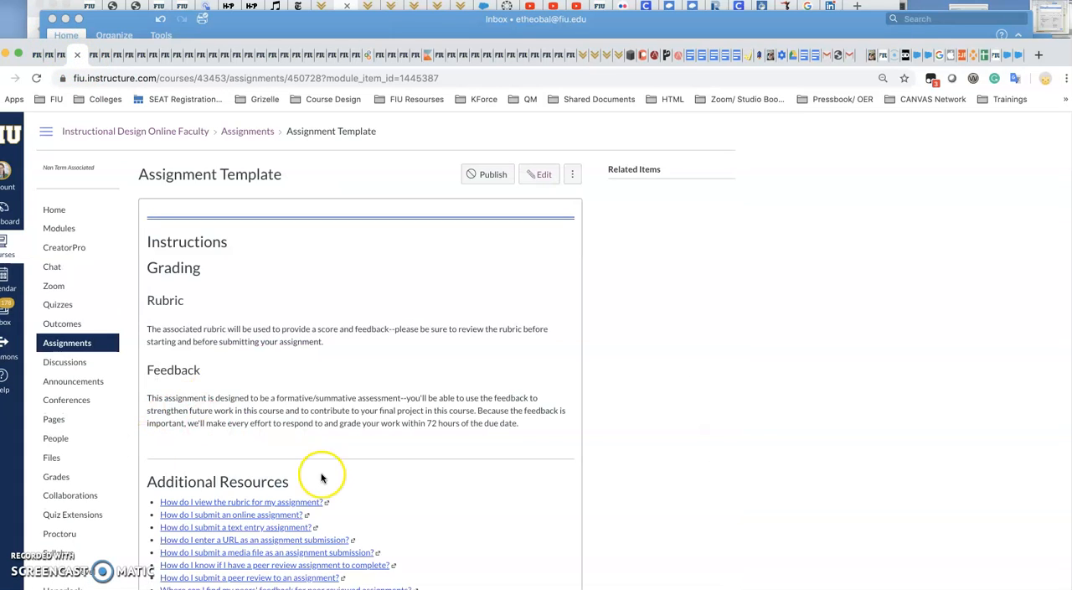
scroll(472, 338, down, 2)
scroll(467, 359, up, 3)
Edit the Assignment Template and copy the entire HTML source of its description.
click(543, 175)
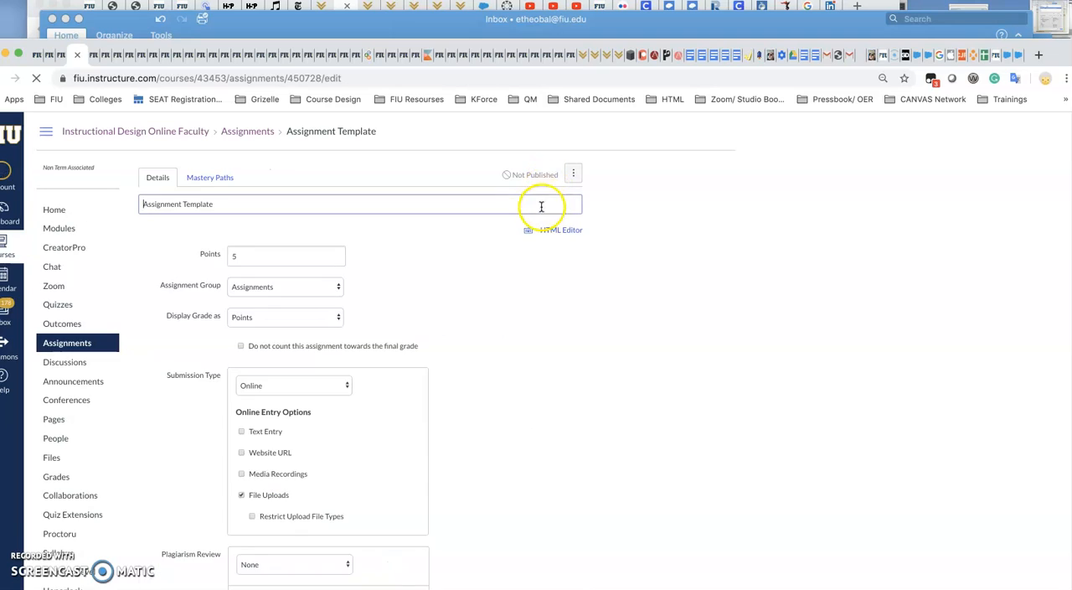
click(551, 230)
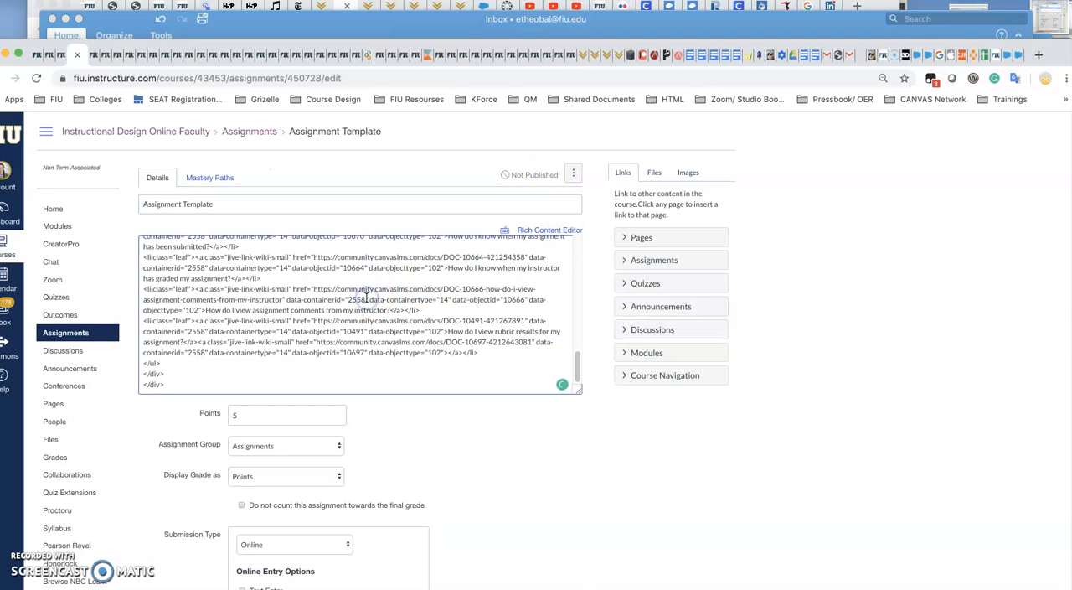
key(super+a)
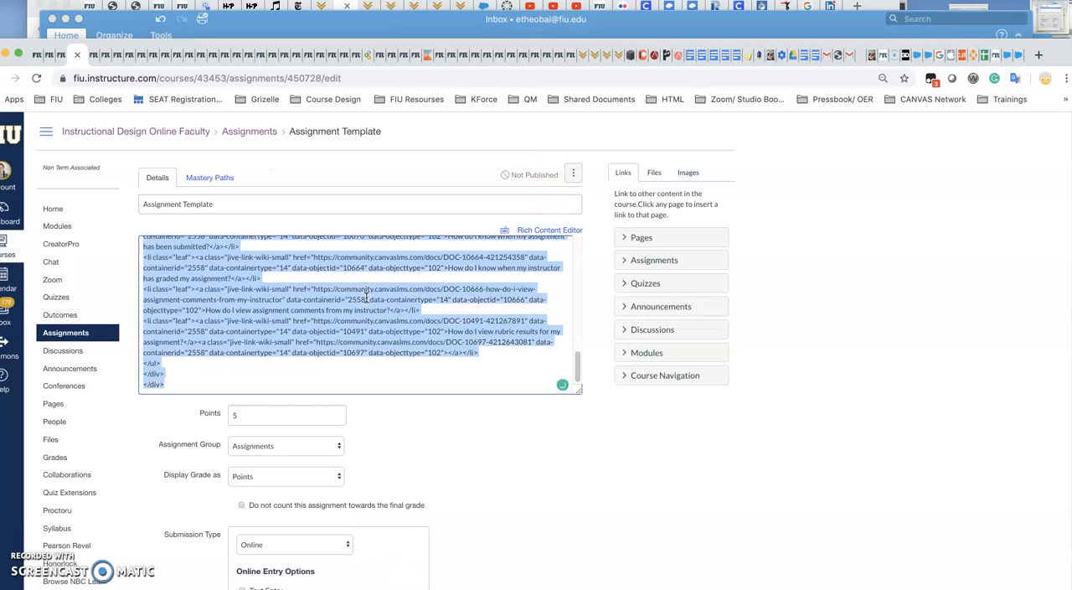
Paste the copied template HTML into the new assignment's description source and check it in the rich content view.
click(48, 54)
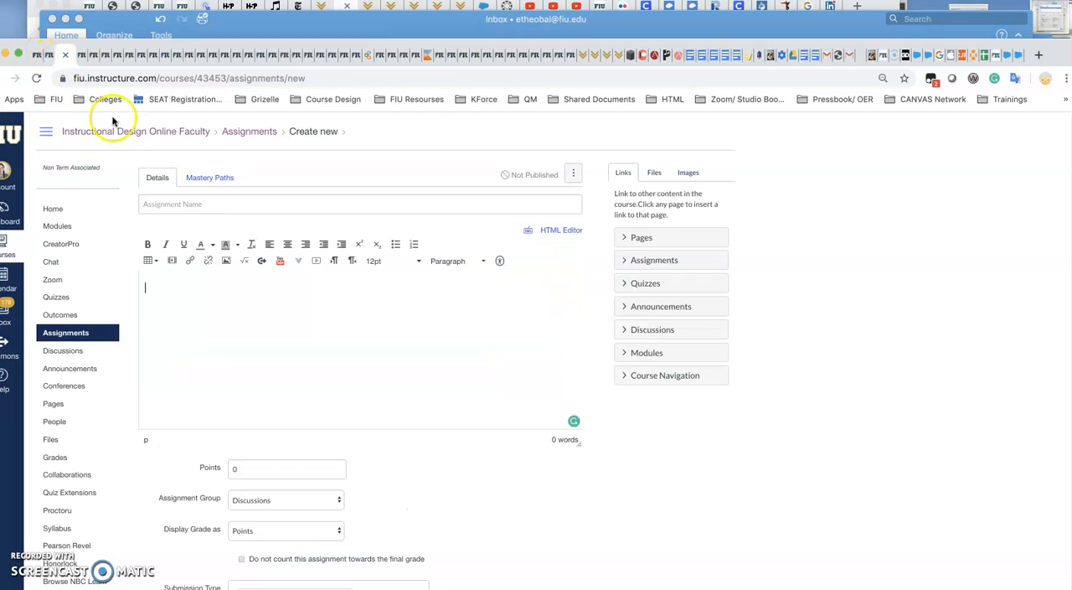
click(561, 229)
key(super+v)
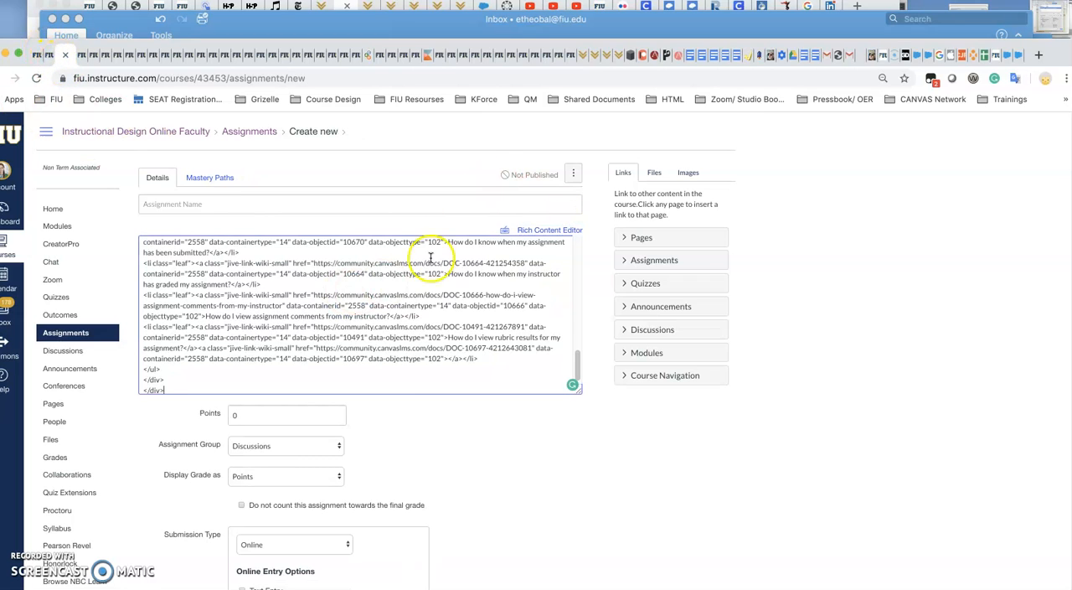
click(550, 229)
scroll(264, 386, down, 2)
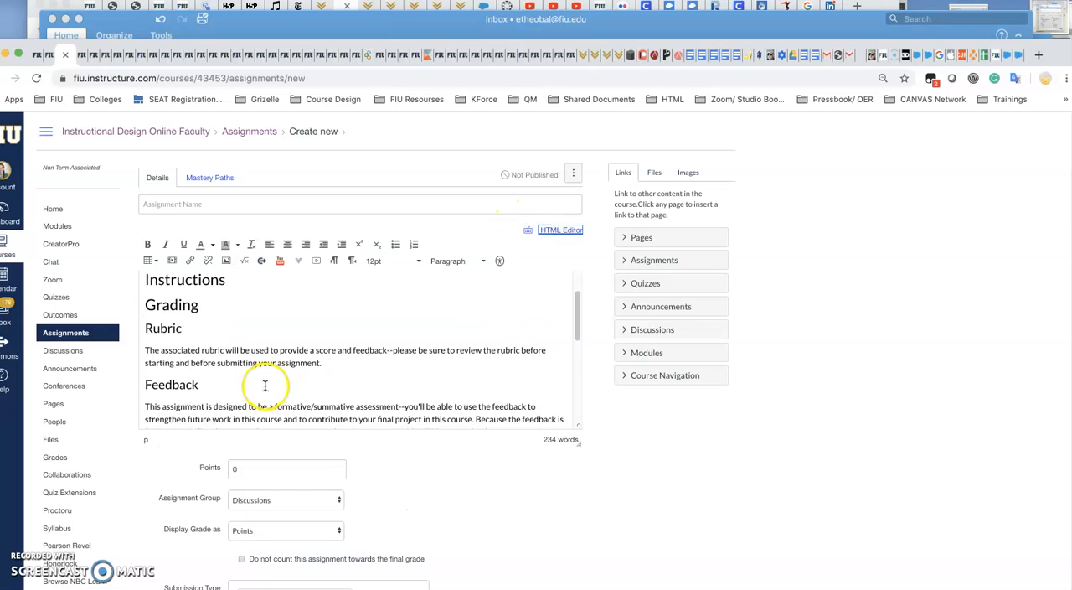
scroll(270, 383, down, 1)
scroll(196, 313, up, 1)
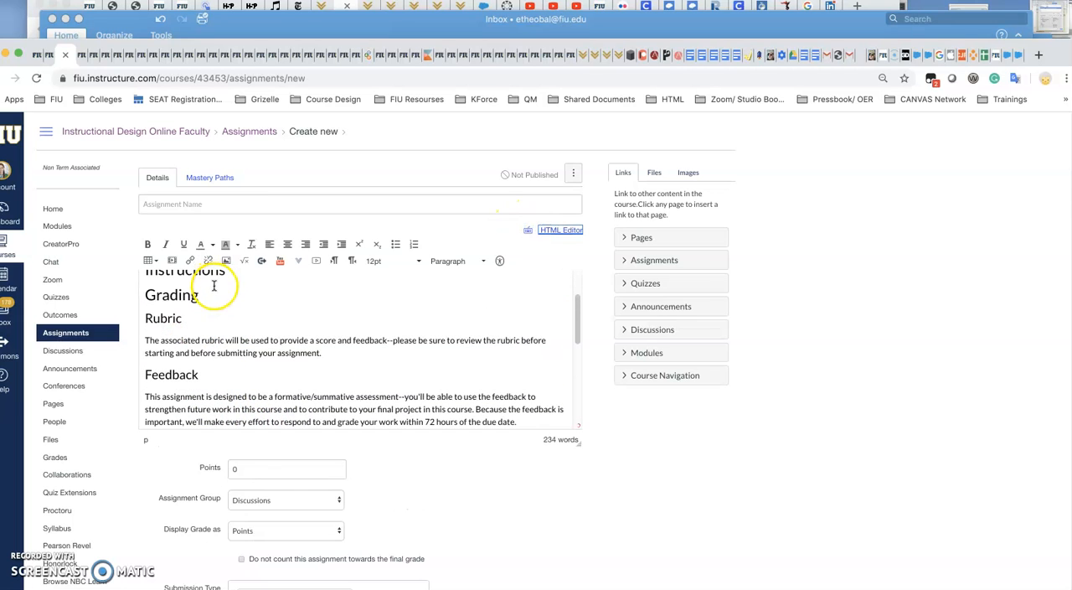
Insert a line with the placeholder text "osjf" between the Instructions and Grading headings.
click(144, 295)
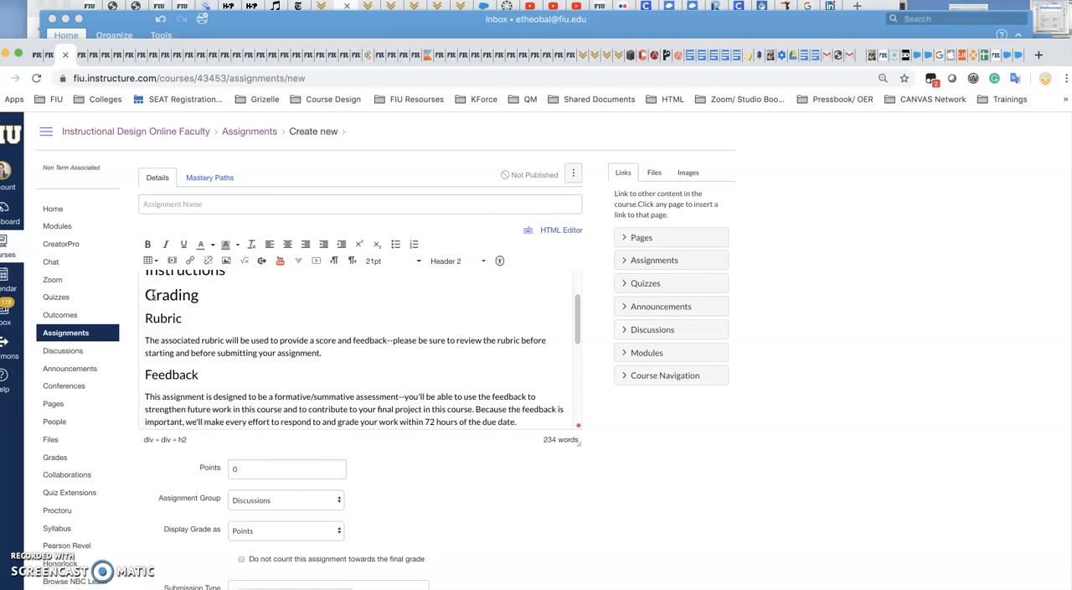
key(Return)
key(Up)
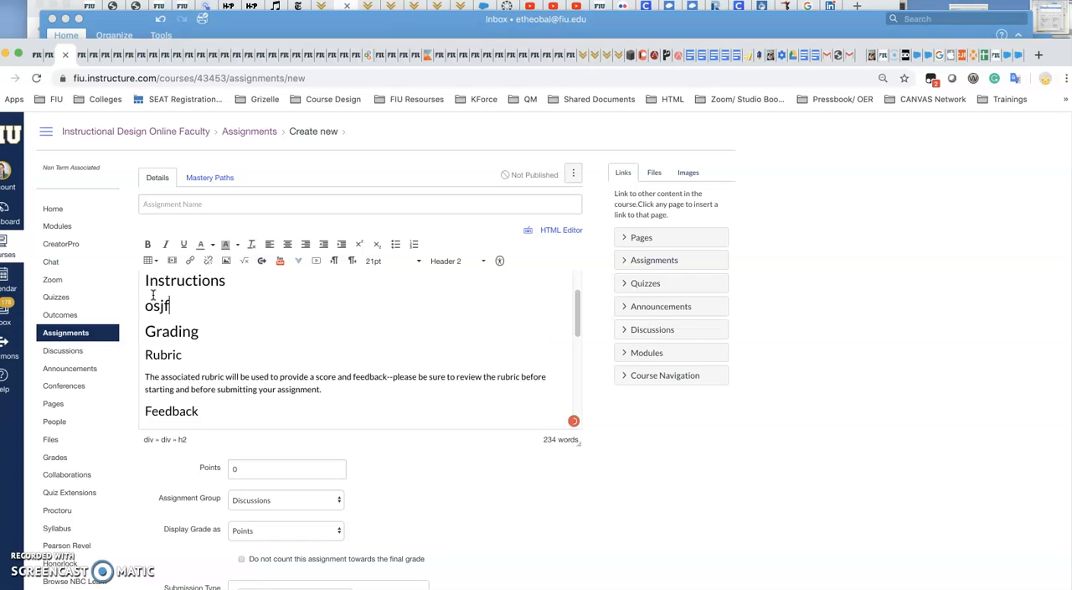
Examine the rest of the description and the available options for the assignment group and grade display.
scroll(283, 310, down, 3)
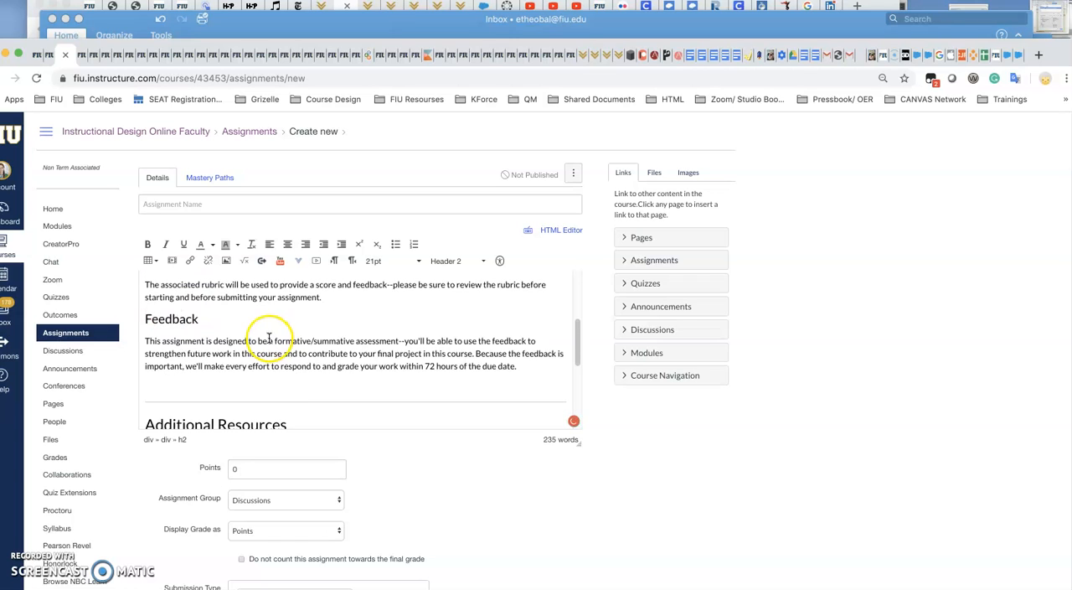
scroll(369, 369, down, 2)
scroll(368, 440, down, 1)
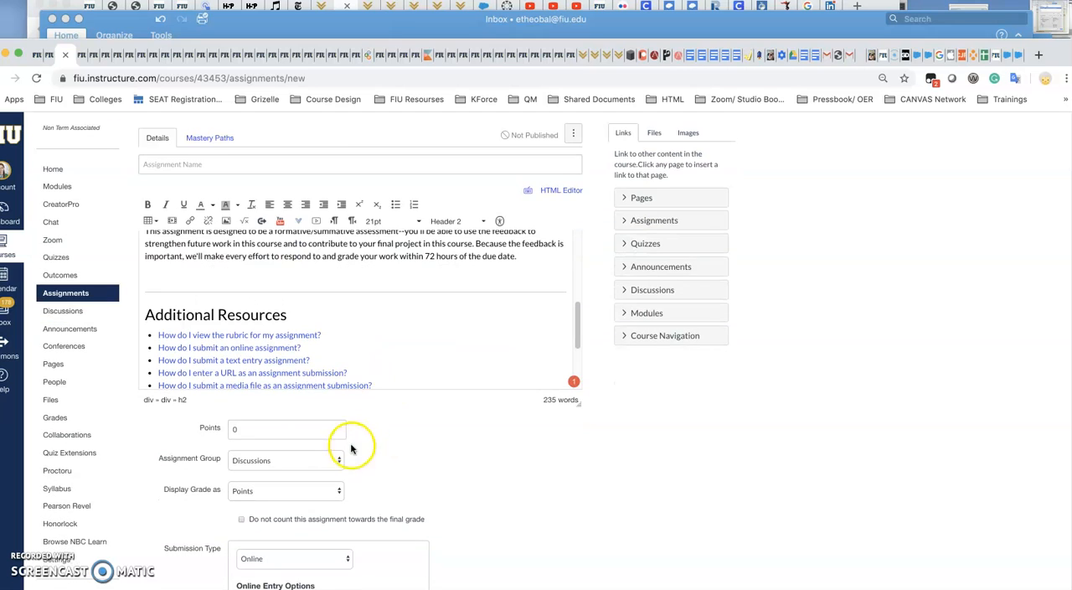
scroll(276, 431, down, 1)
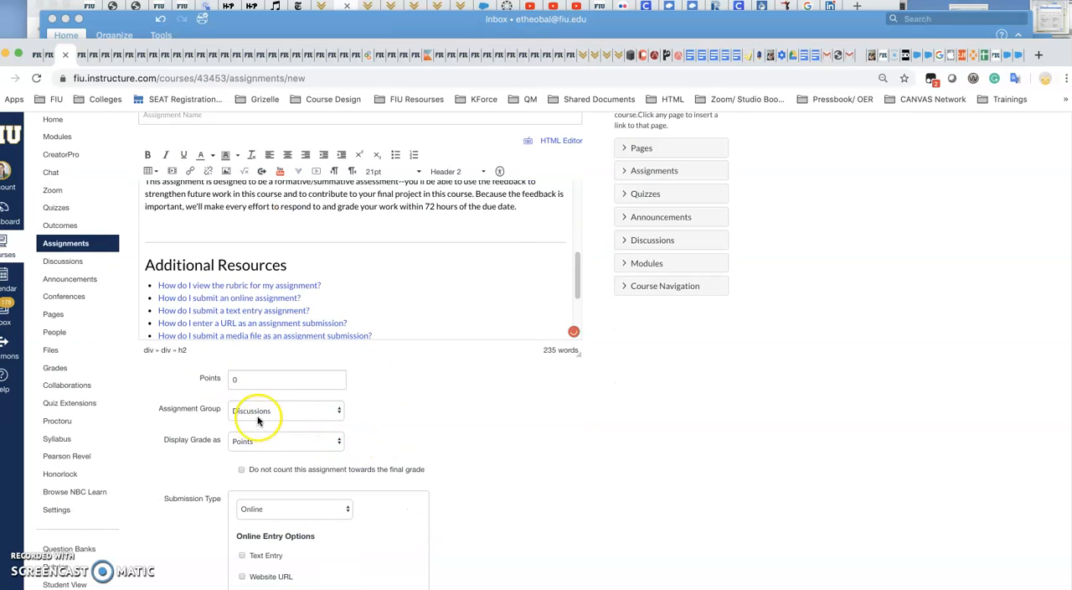
click(259, 409)
click(276, 410)
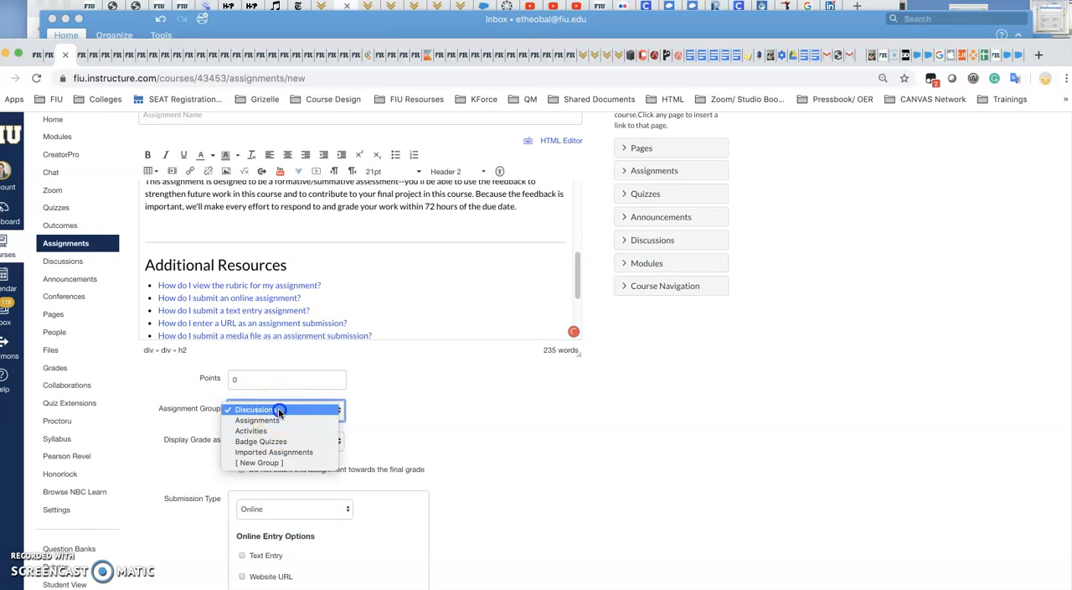
scroll(473, 433, down, 2)
click(299, 366)
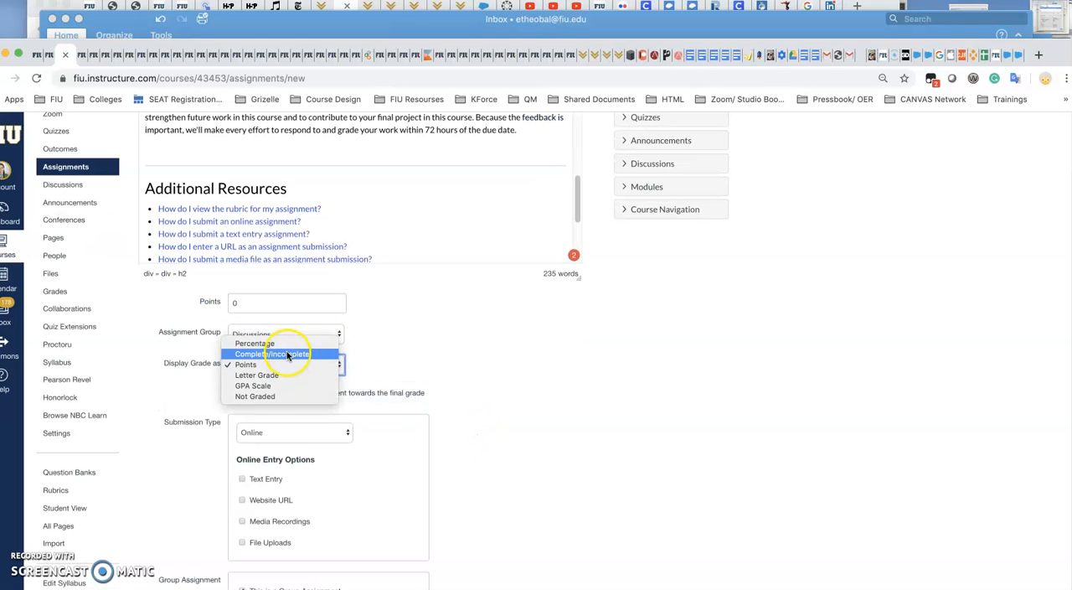
click(401, 362)
scroll(567, 469, down, 3)
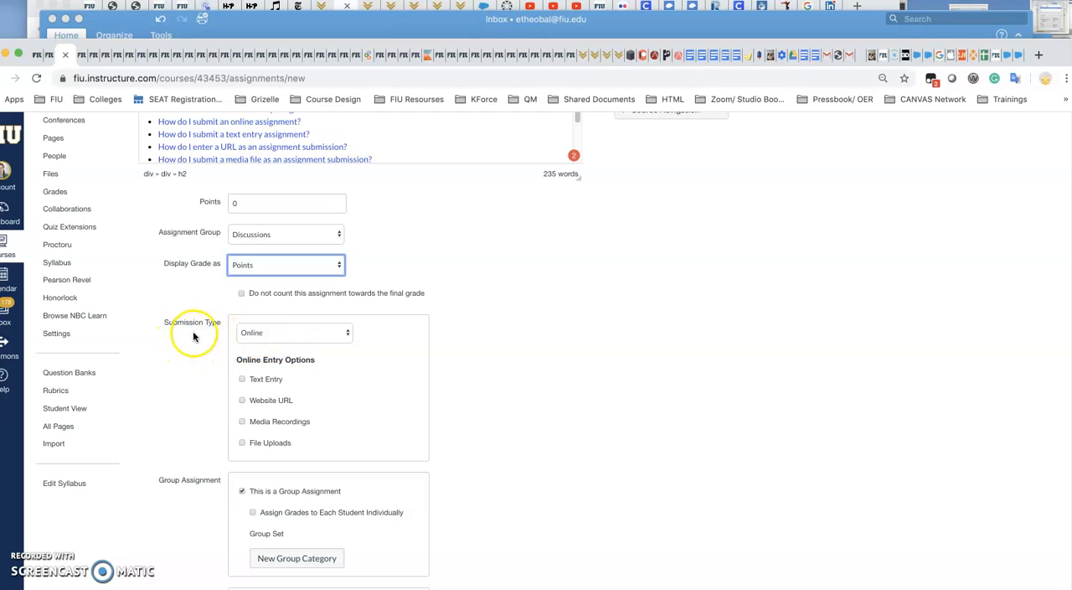
Keep the submission type Online and allow text entry, website URL, media recordings and file uploads.
click(279, 333)
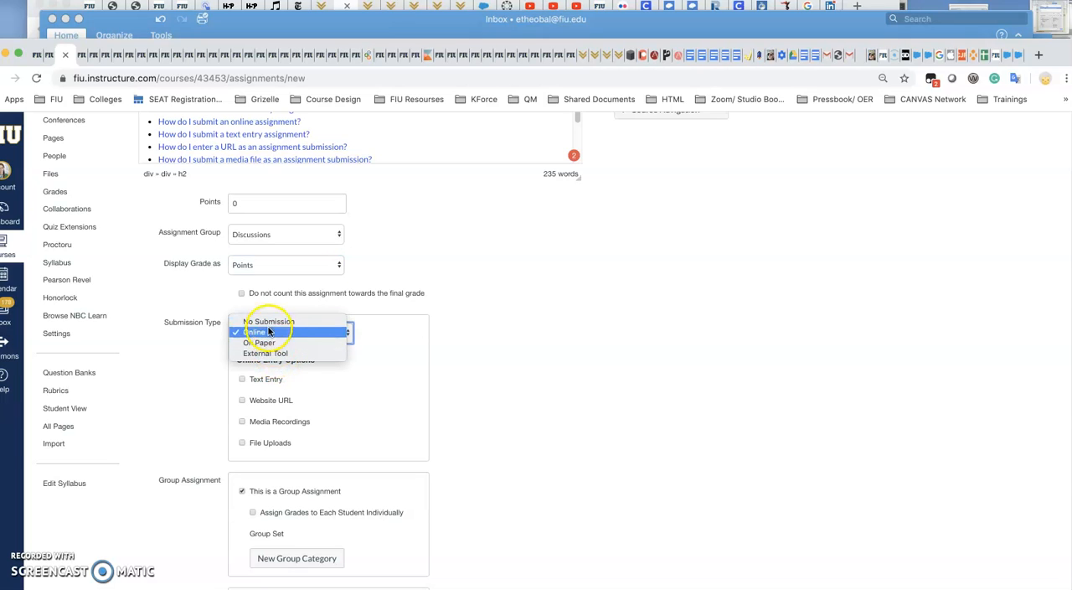
click(348, 387)
click(273, 381)
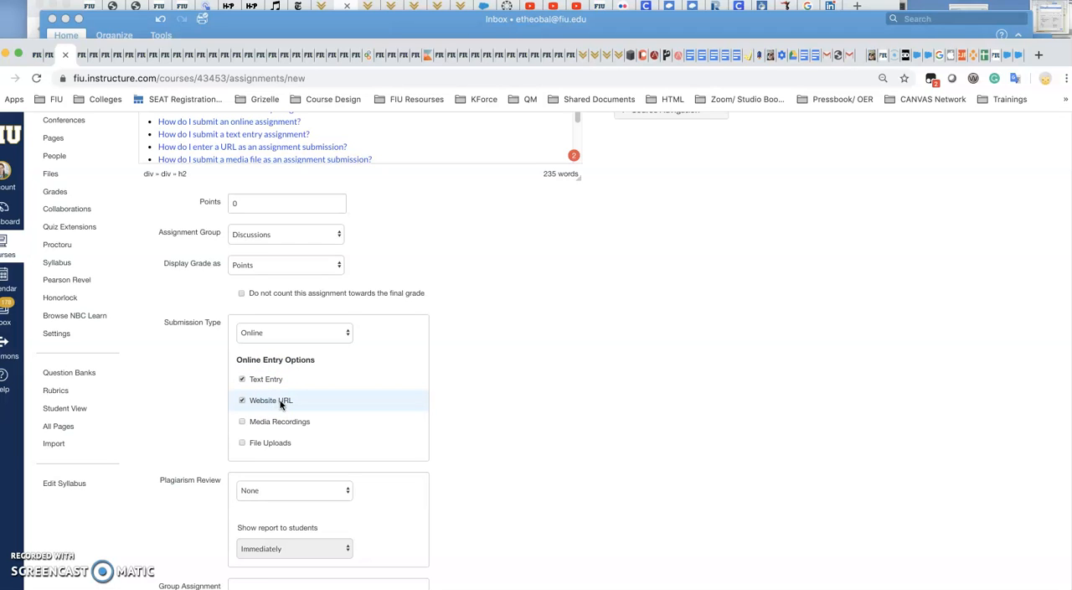
click(270, 425)
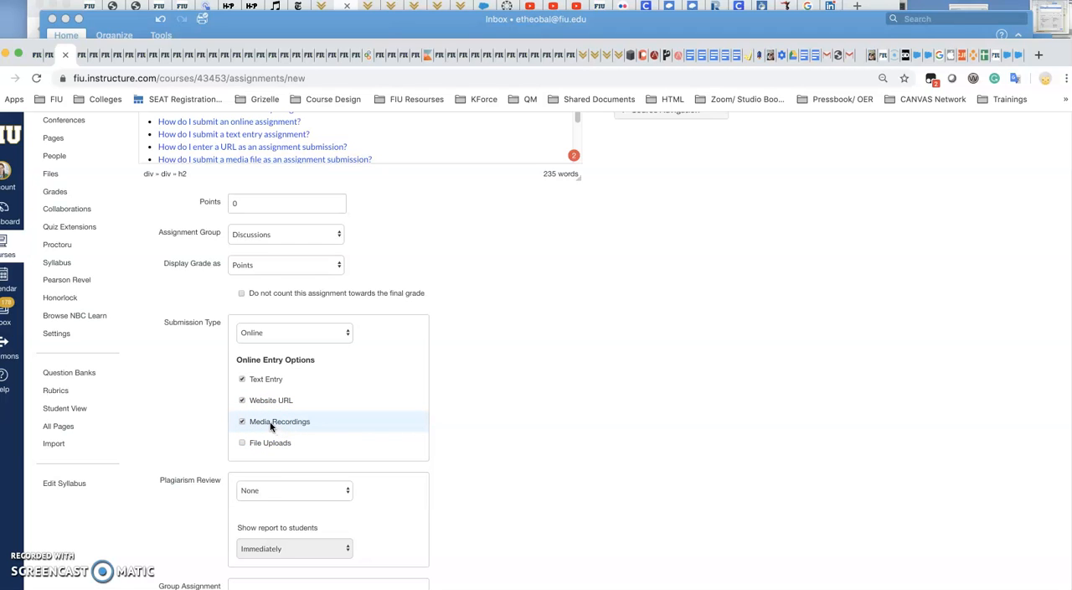
click(254, 443)
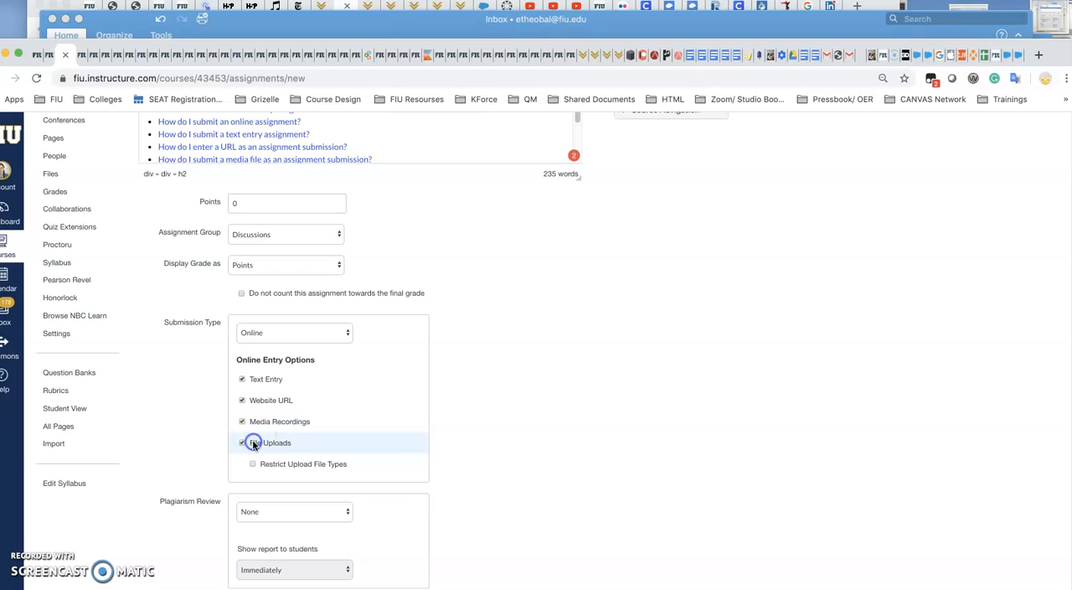
Restrict upload file types to .doc,.docx,.pdf.
scroll(254, 445, down, 1)
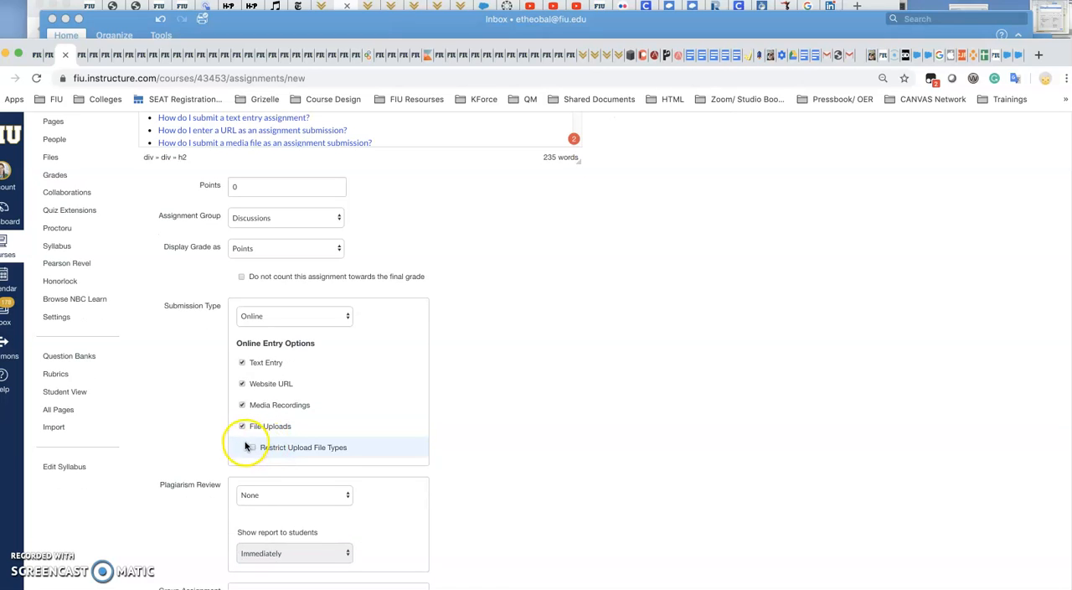
click(253, 447)
click(288, 468)
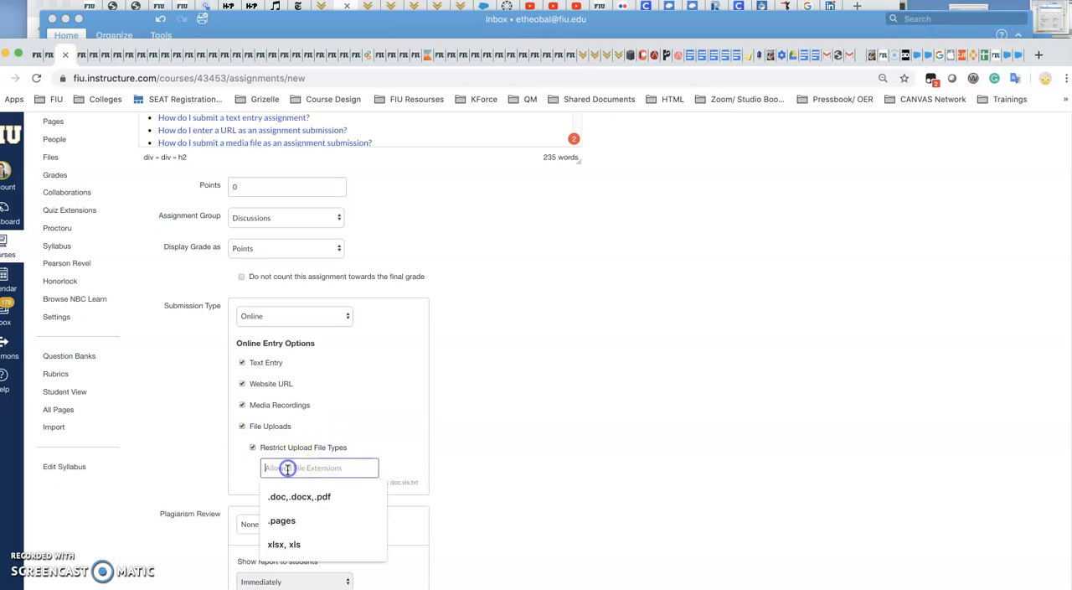
click(285, 495)
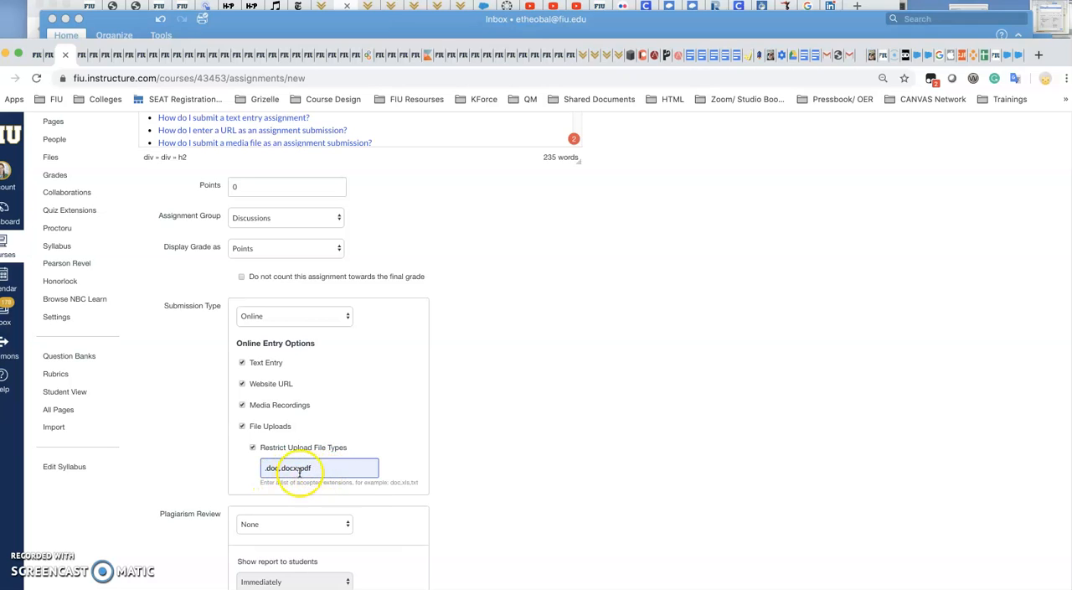
click(333, 468)
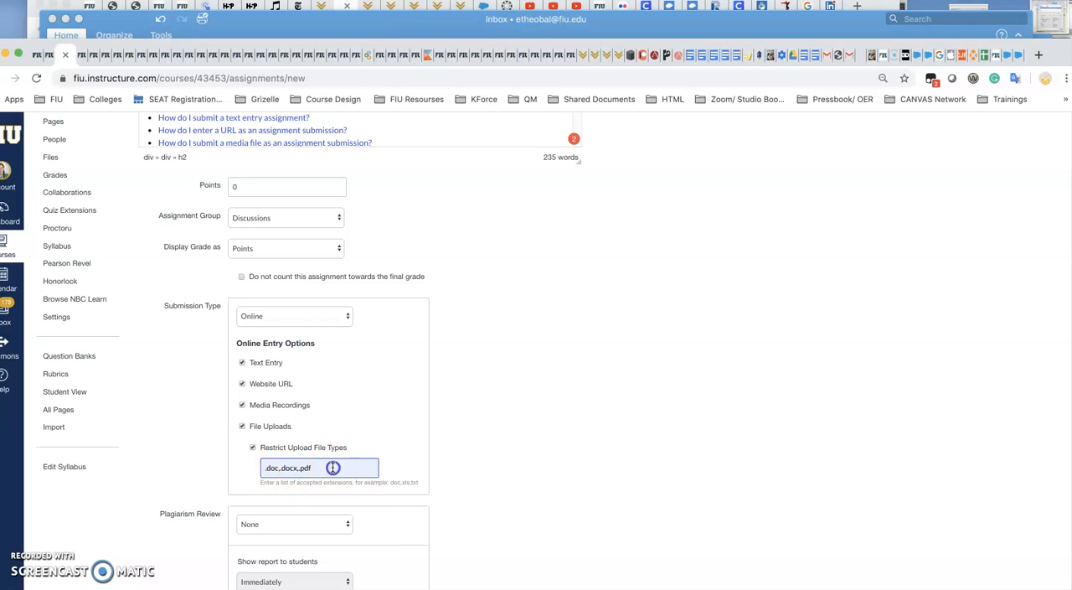
drag(332, 467, 263, 468)
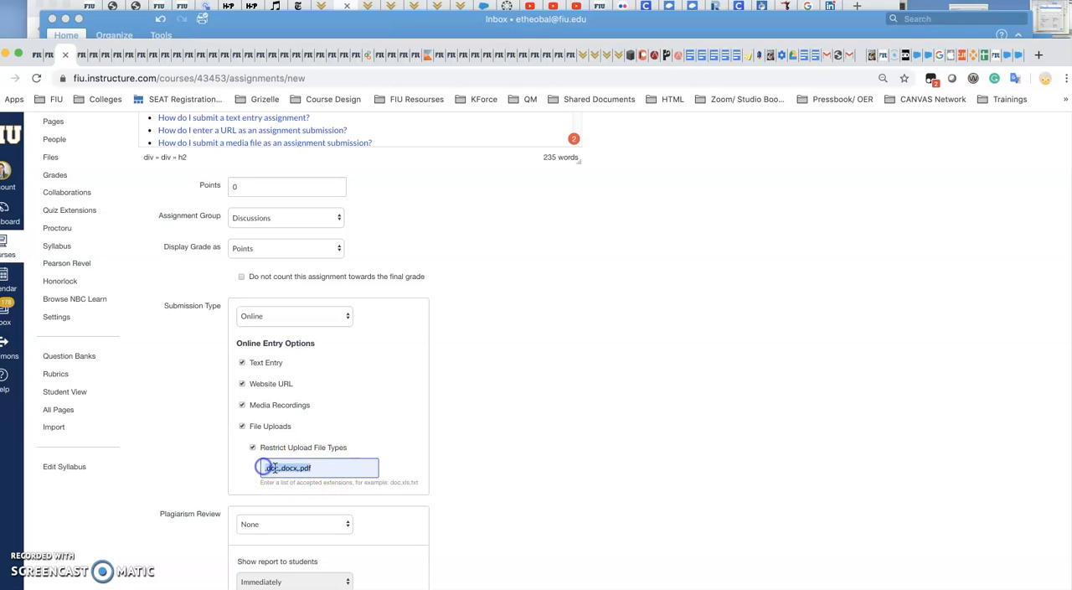
Set the plagiarism review to Turnitin and keep submissions stored in the standard paper repository.
scroll(371, 469, down, 3)
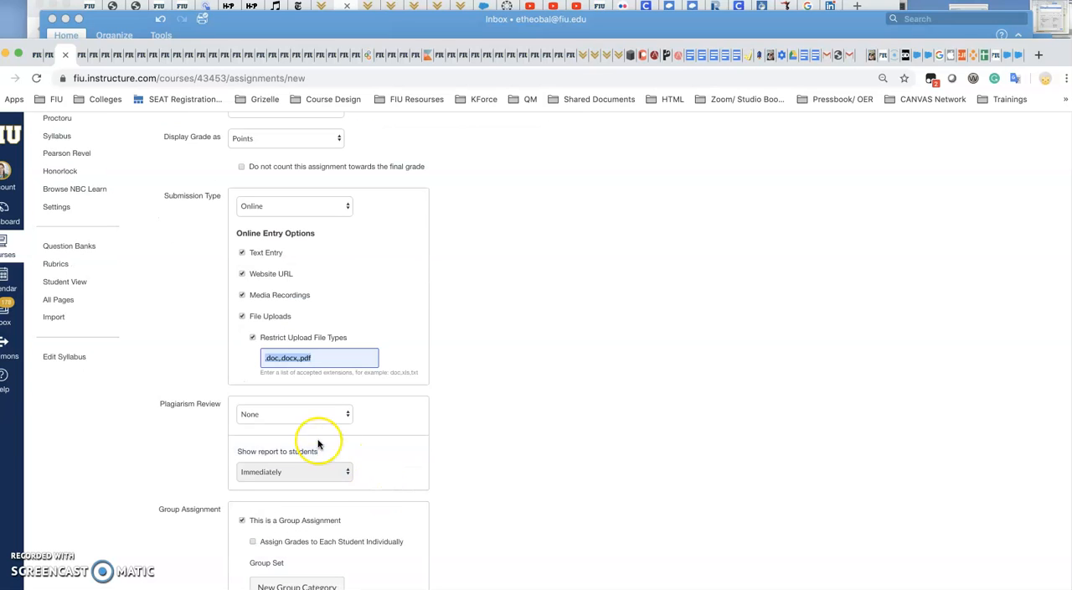
click(302, 415)
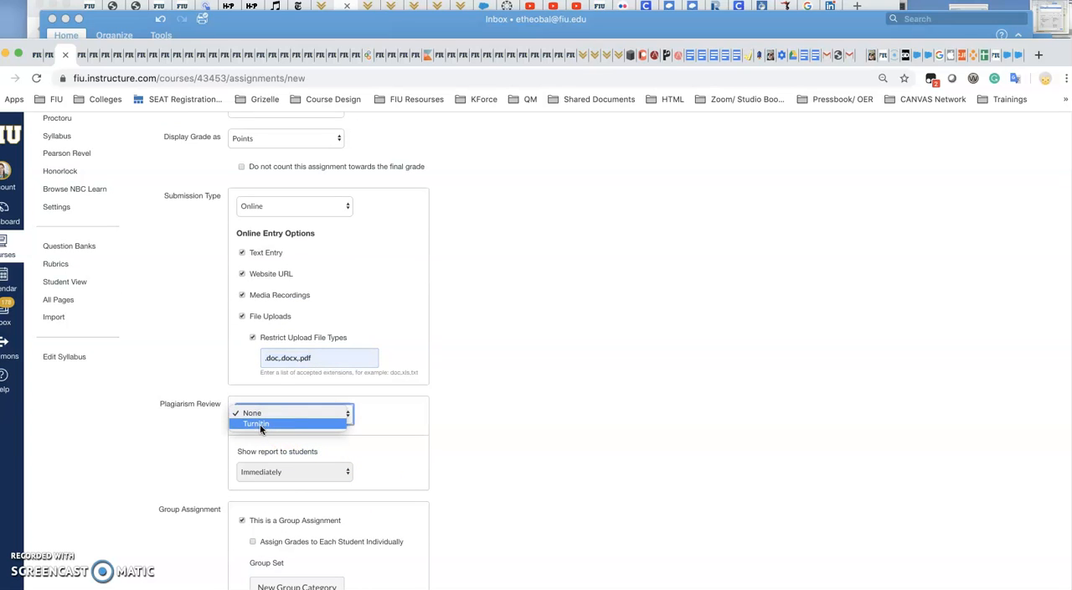
click(260, 424)
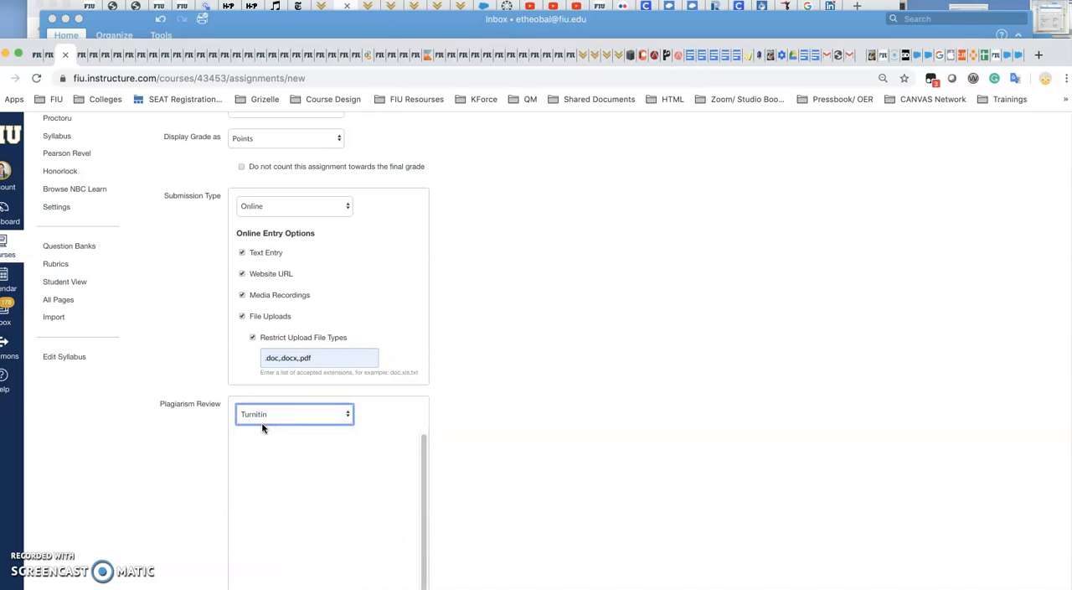
scroll(467, 472, down, 2)
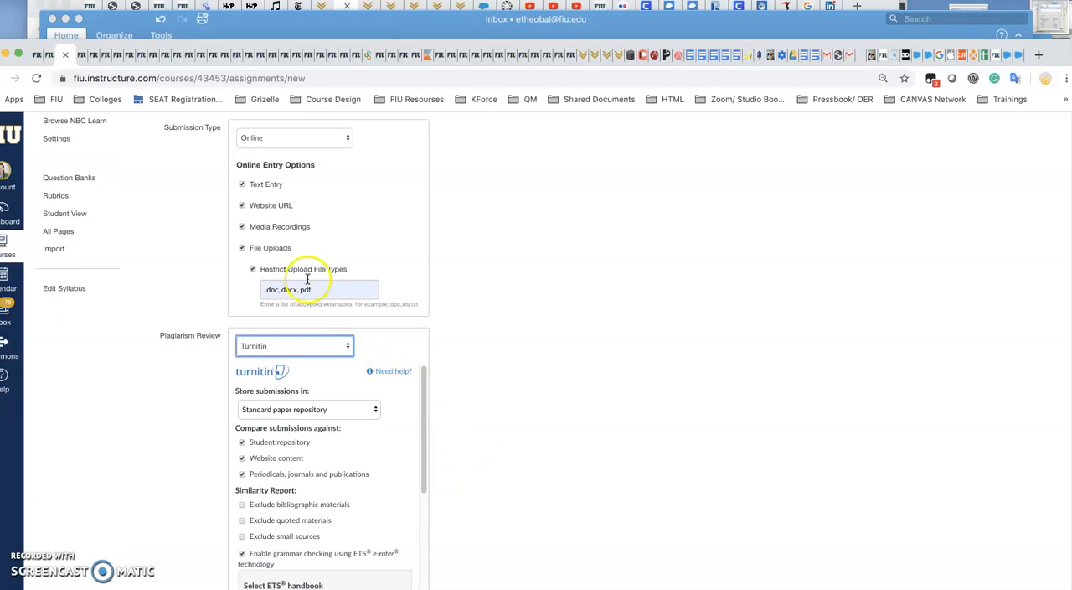
scroll(503, 511, down, 3)
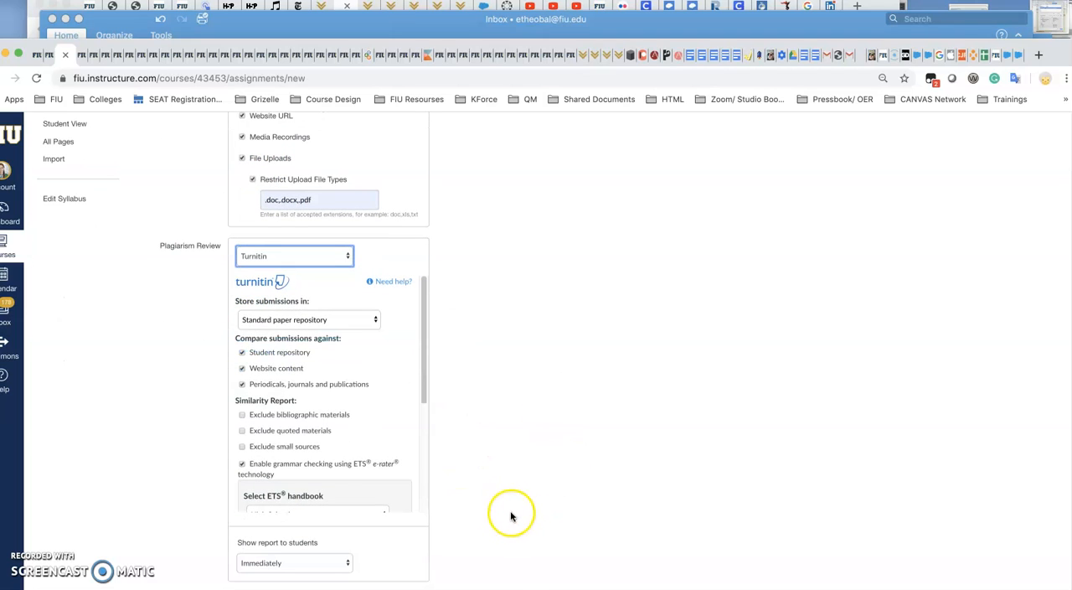
click(333, 321)
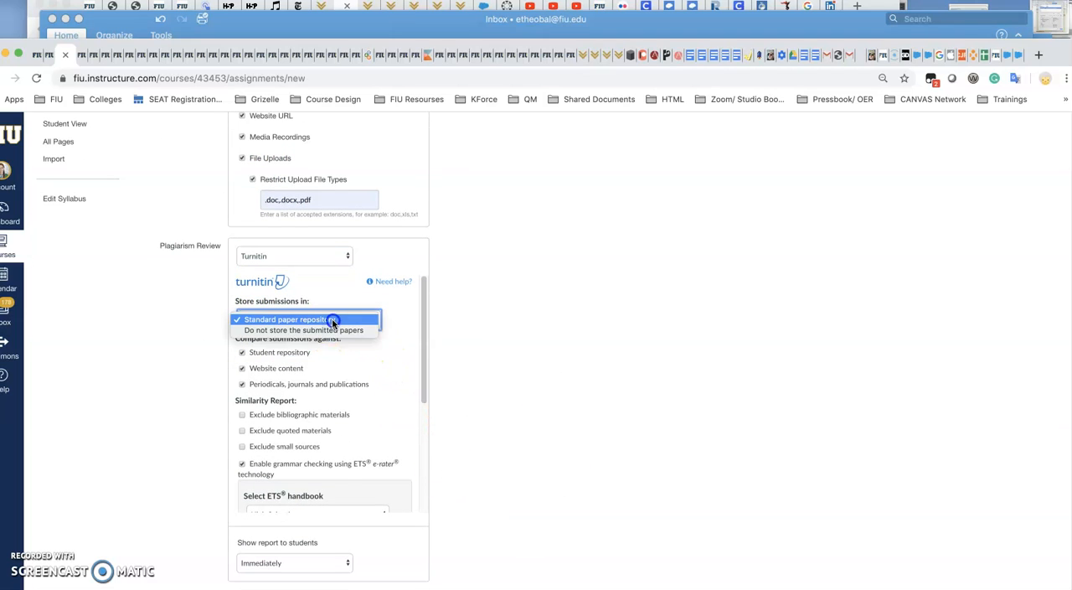
click(333, 321)
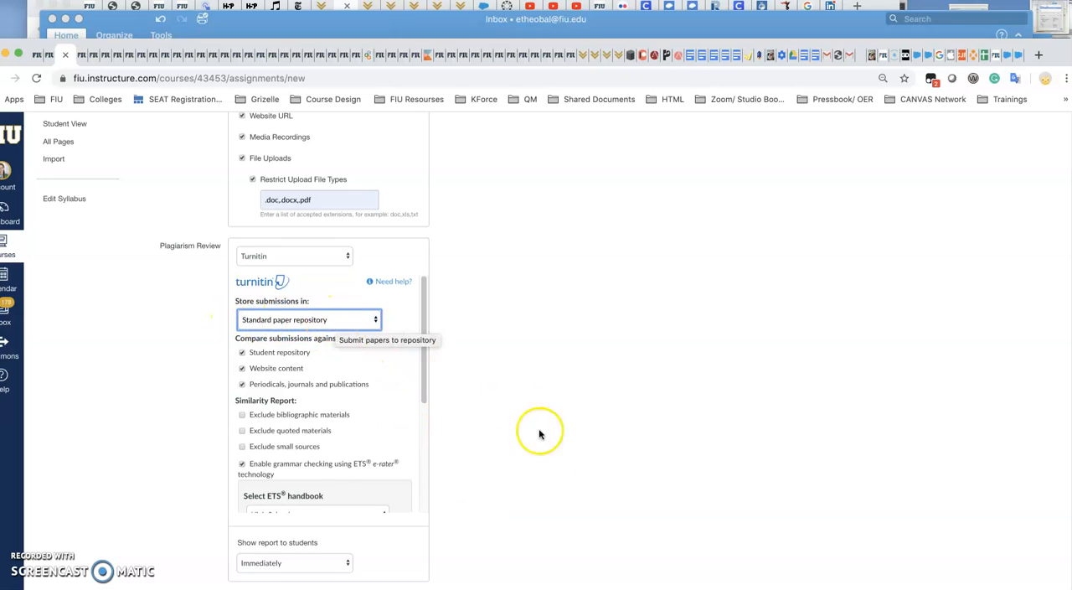
Set the plagiarism report to never be shown to students.
scroll(536, 503, down, 5)
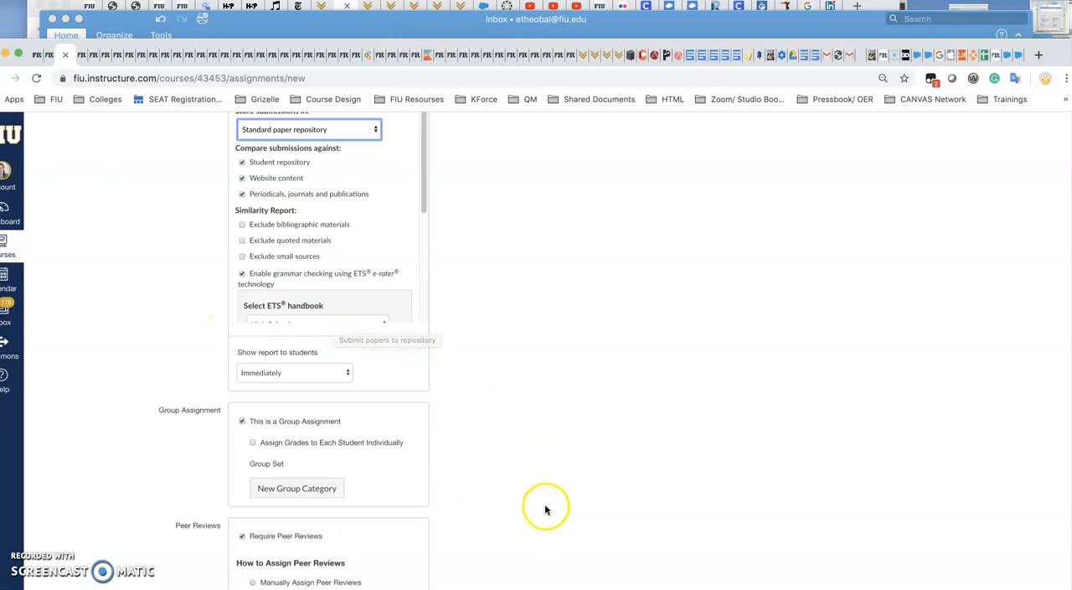
click(308, 374)
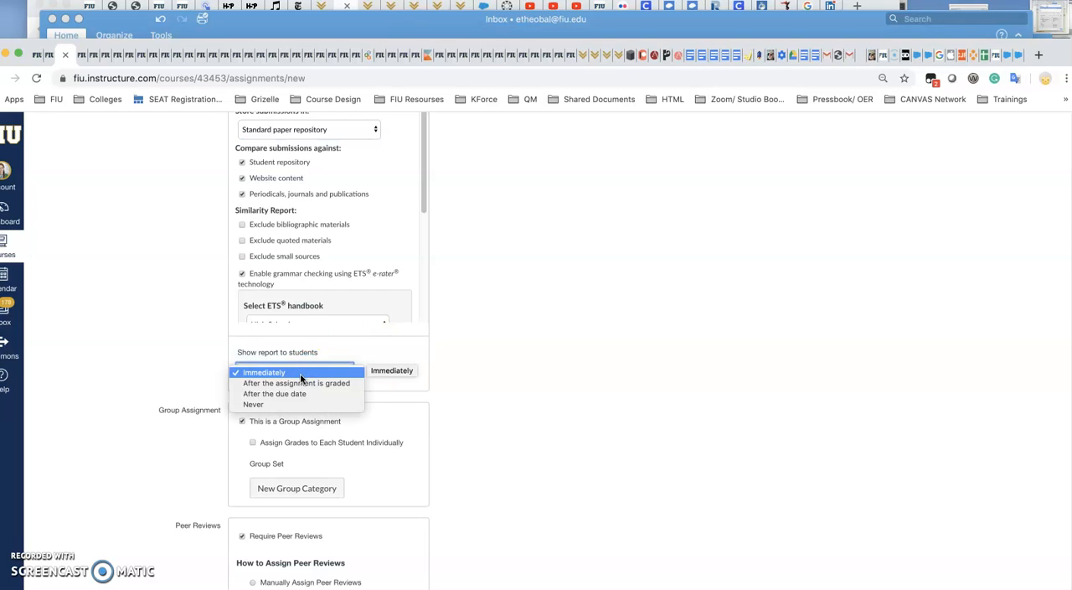
click(268, 405)
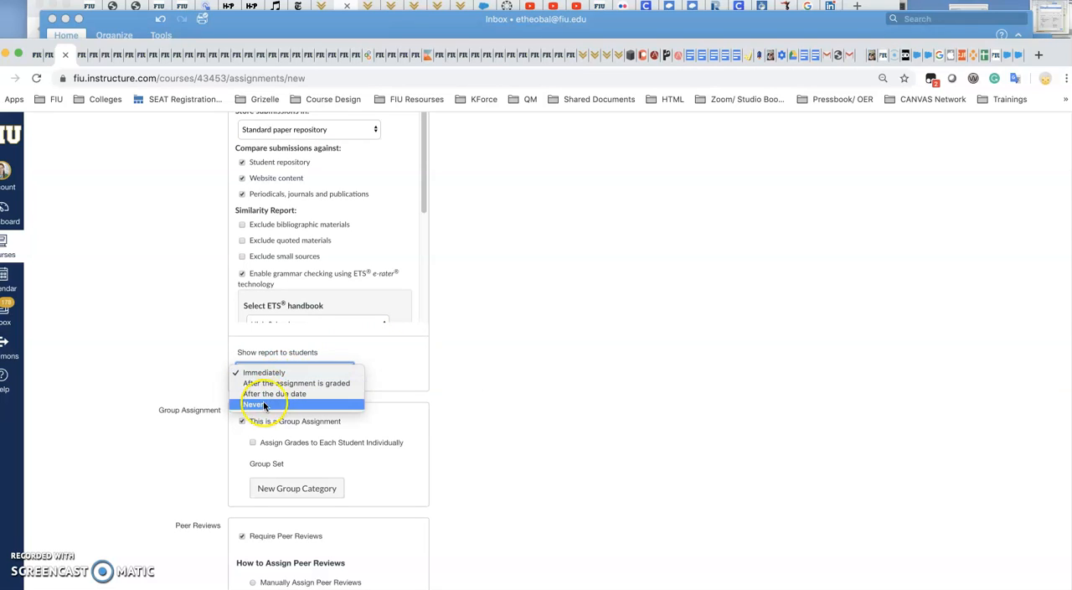
click(261, 404)
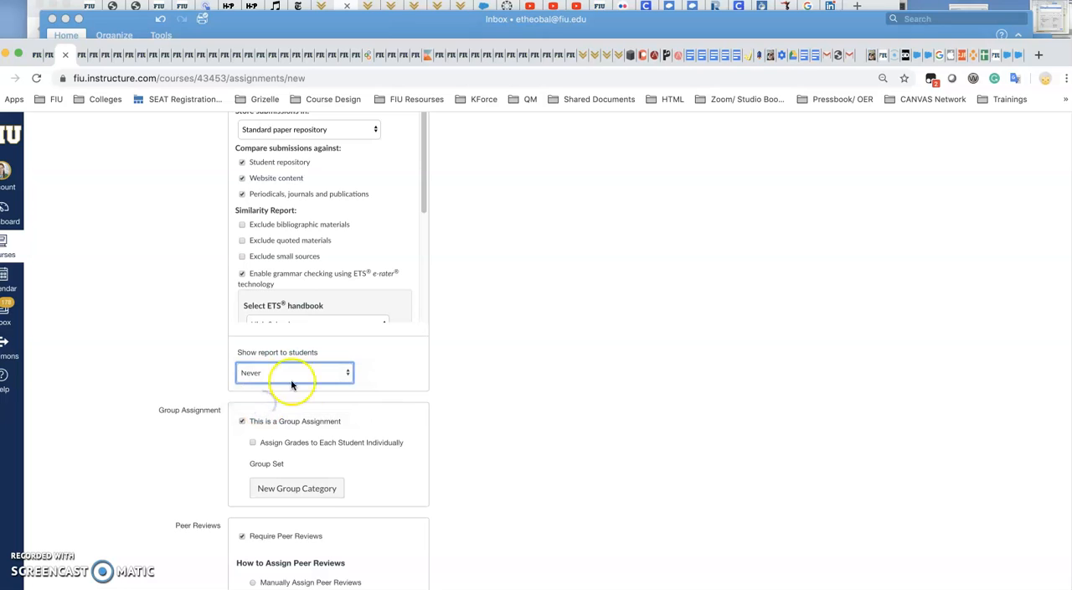
Turn individual grading of each student on and back off for the group assignment.
scroll(481, 457, down, 3)
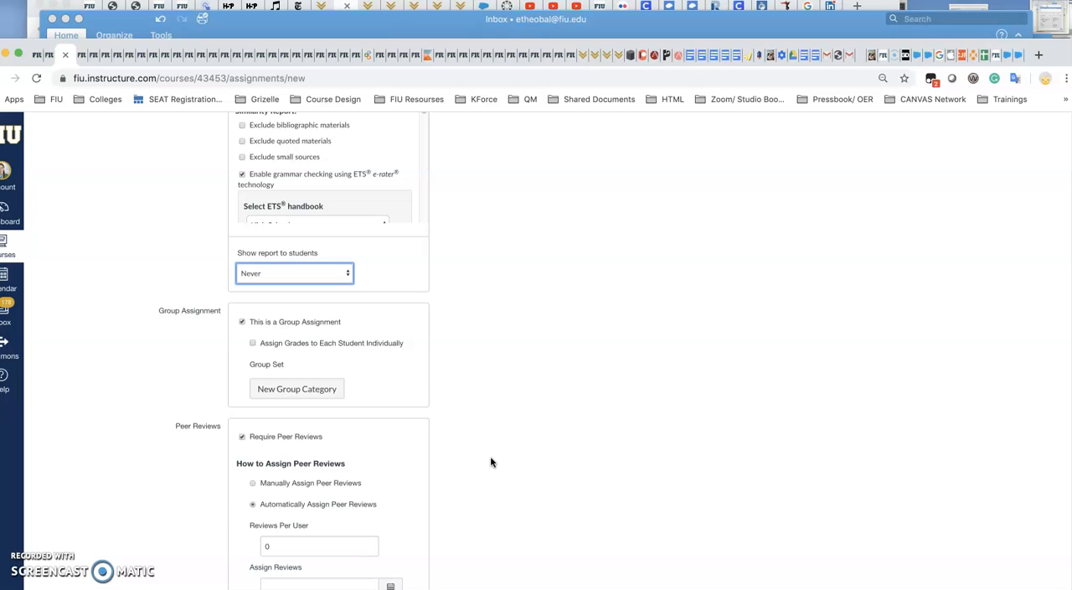
scroll(466, 385, up, 1)
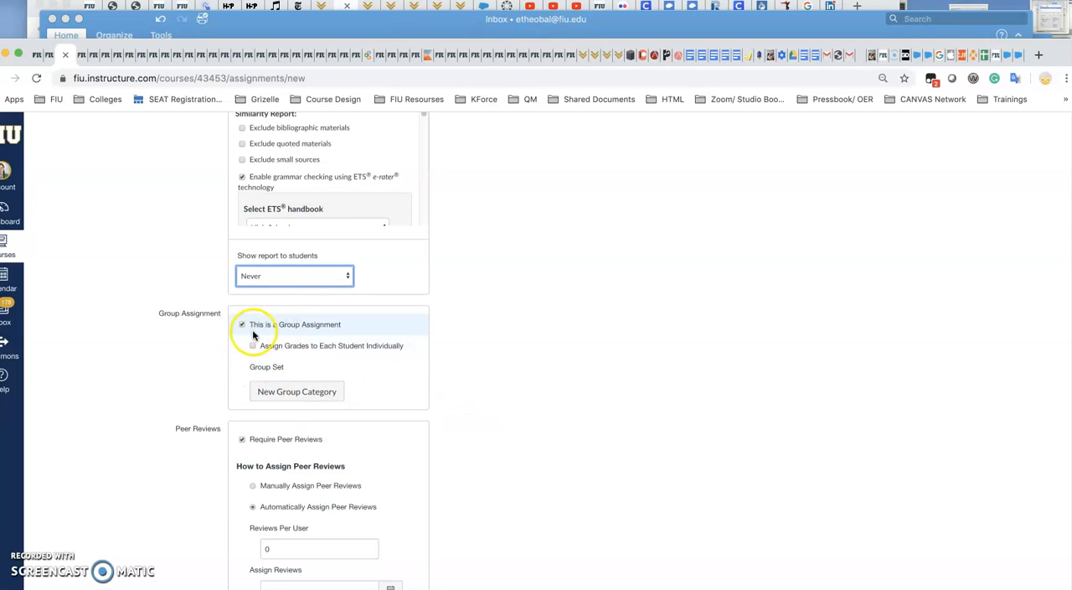
scroll(260, 335, up, 1)
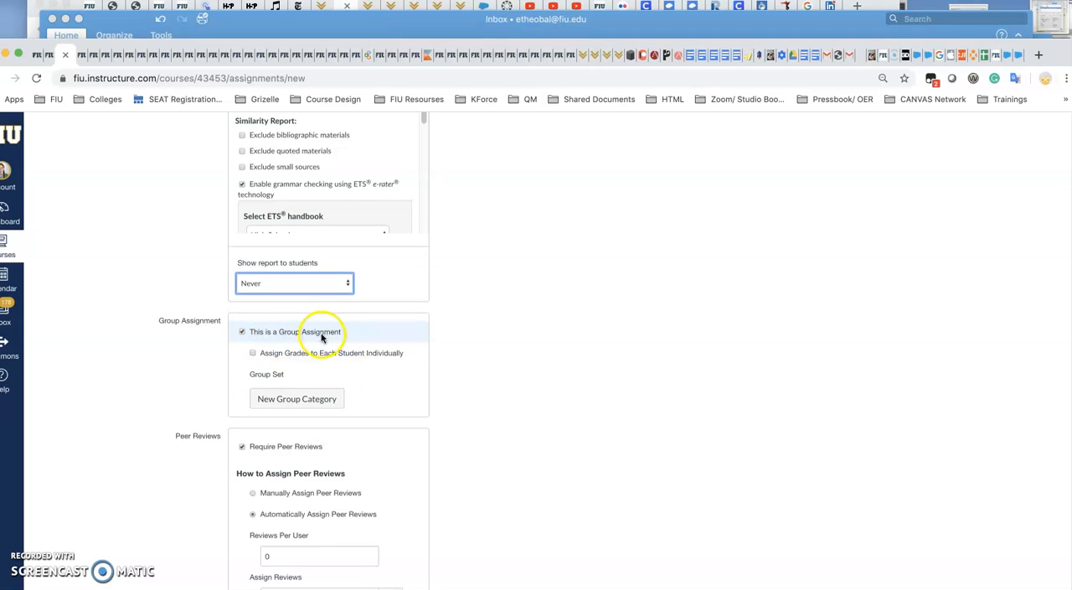
click(272, 352)
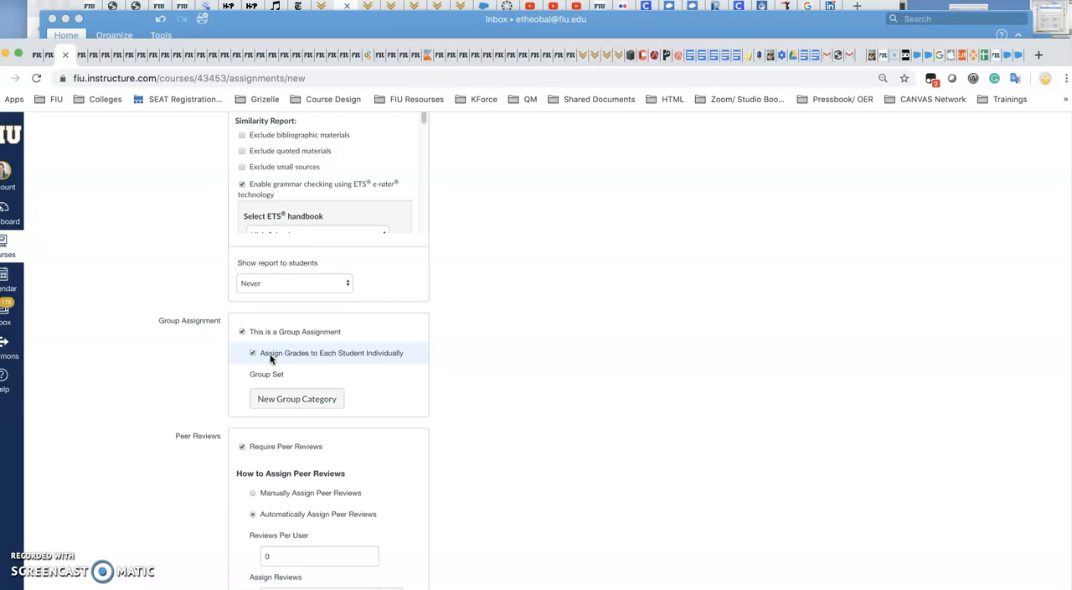
click(274, 355)
Keep peer reviews automatically assigned with 0 reviews per user and make them appear anonymously.
scroll(469, 503, down, 2)
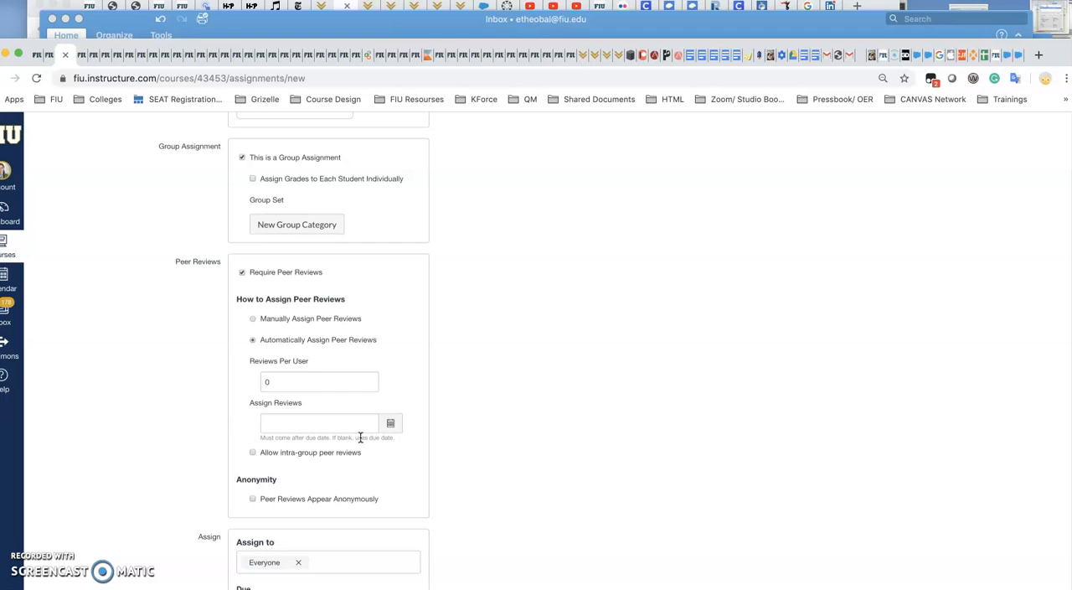
click(278, 342)
drag(290, 382, 257, 383)
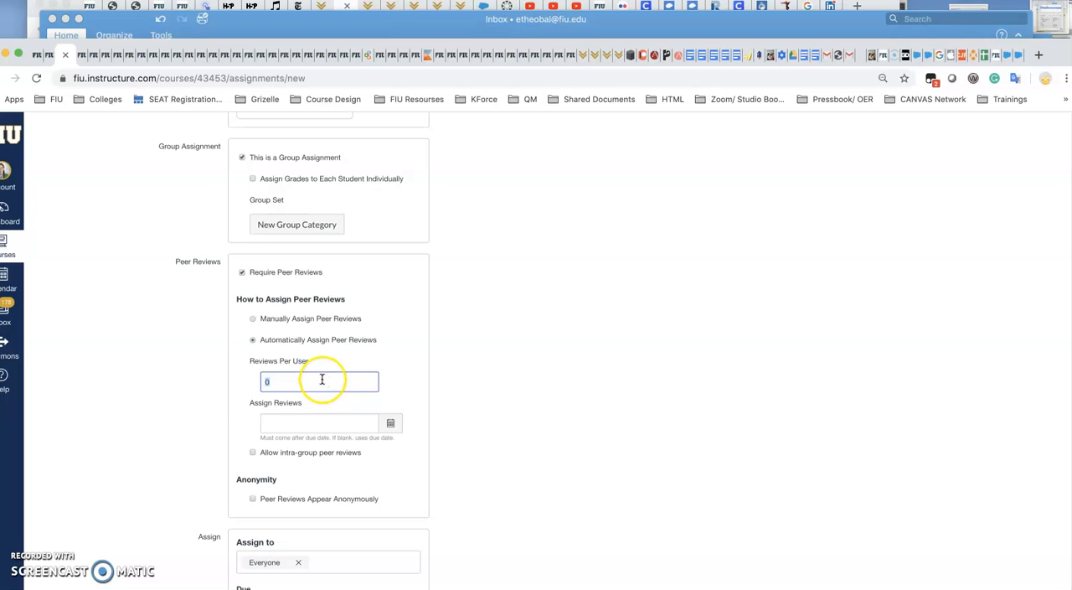
click(292, 500)
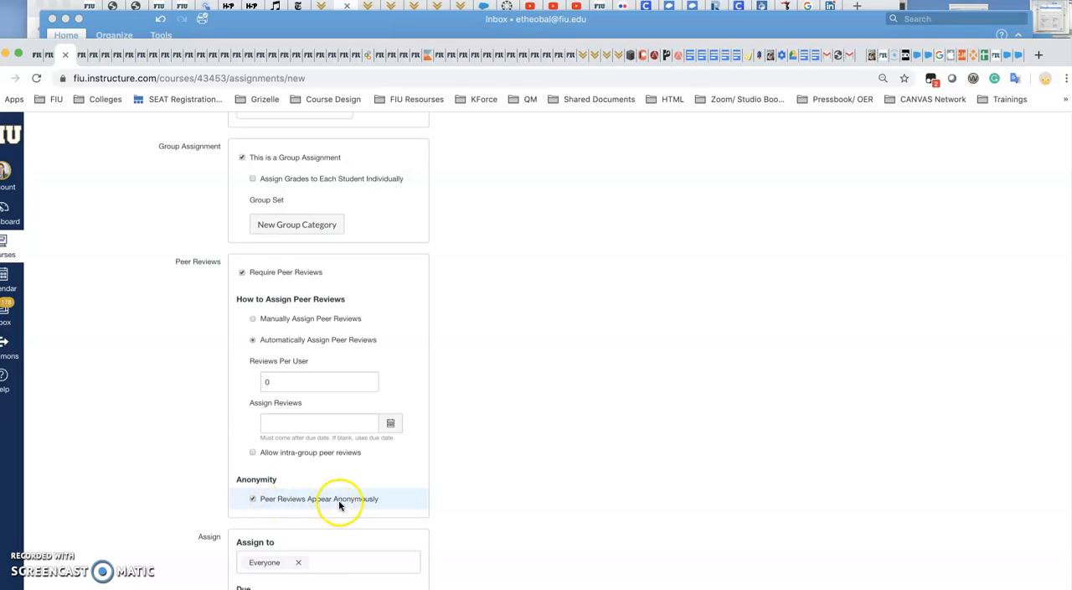
Examine the due and availability date fields and the sections and students the assignment can be assigned to.
scroll(548, 505, down, 1)
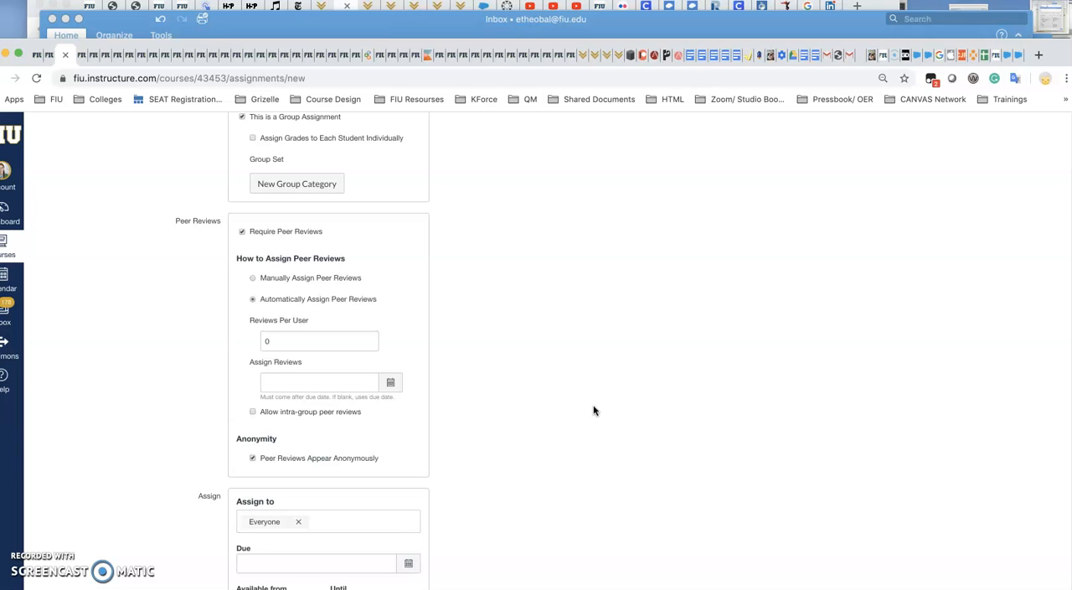
scroll(591, 411, down, 1)
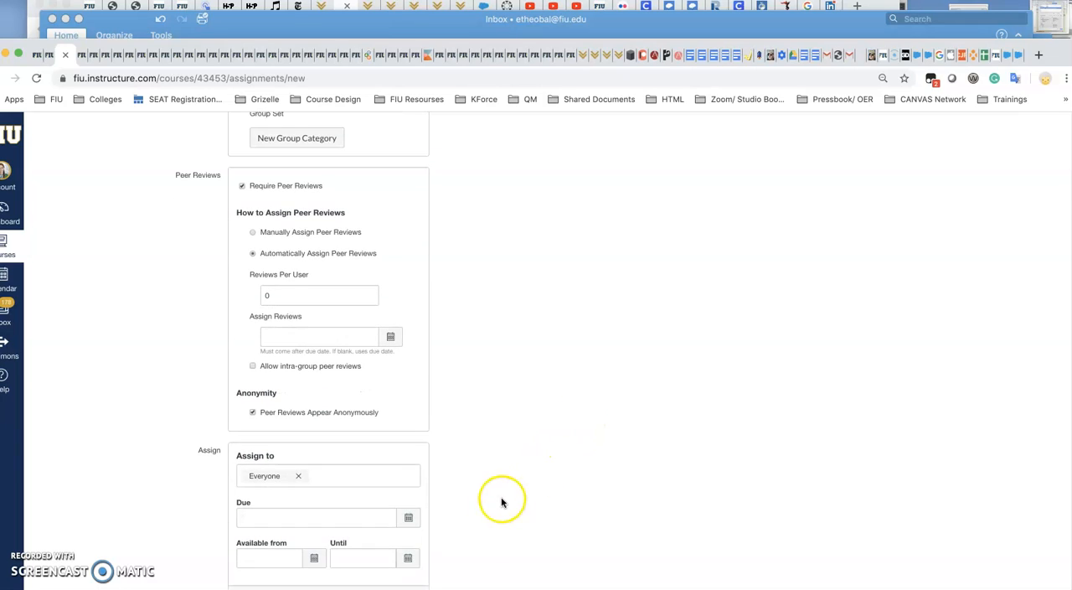
scroll(491, 503, down, 1)
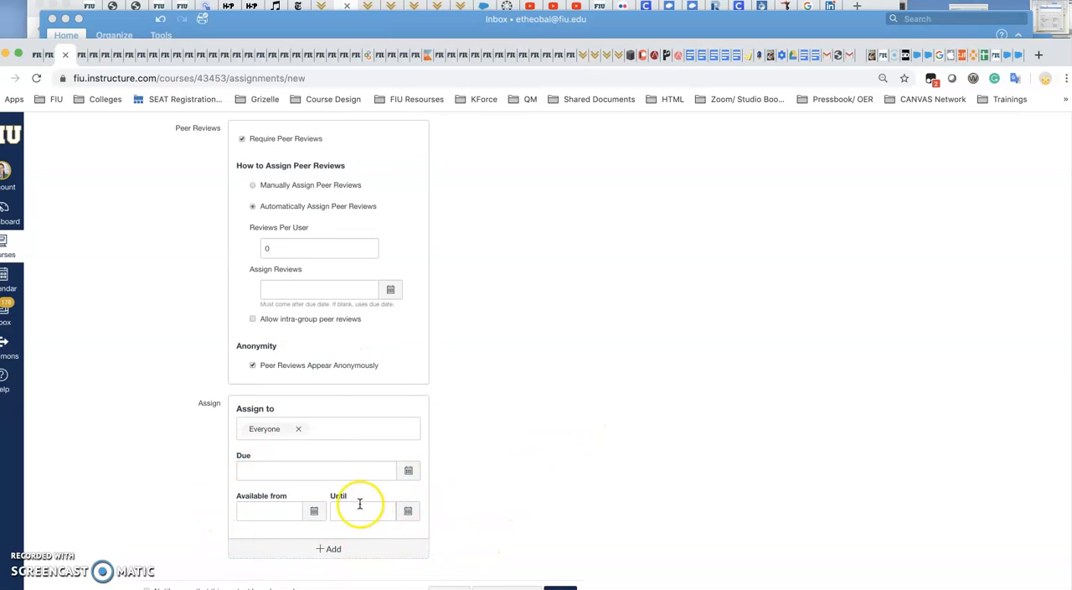
click(325, 427)
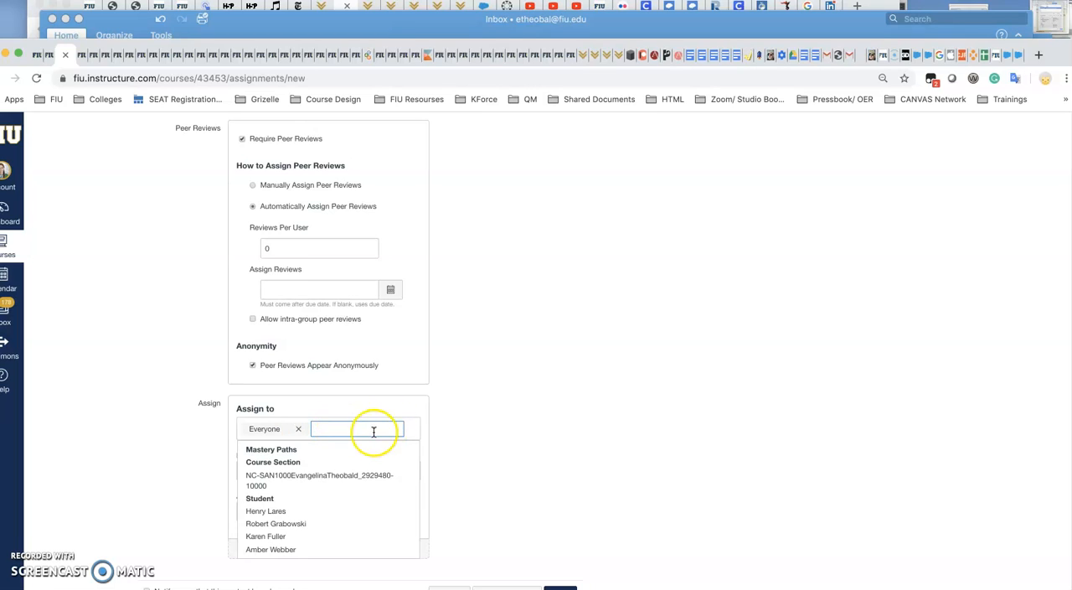
click(495, 439)
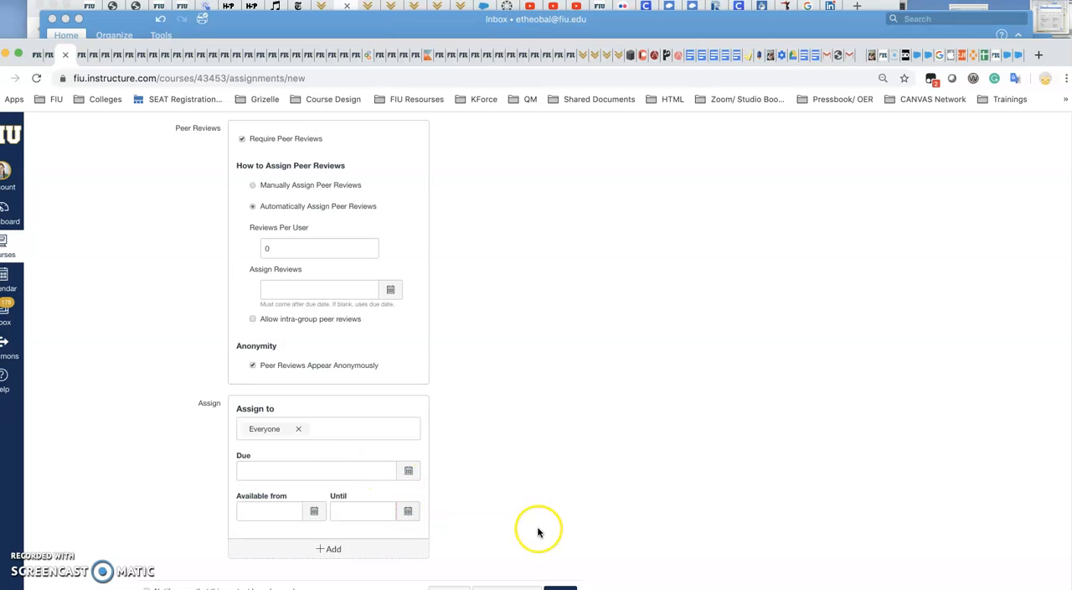
scroll(538, 542, up, 15)
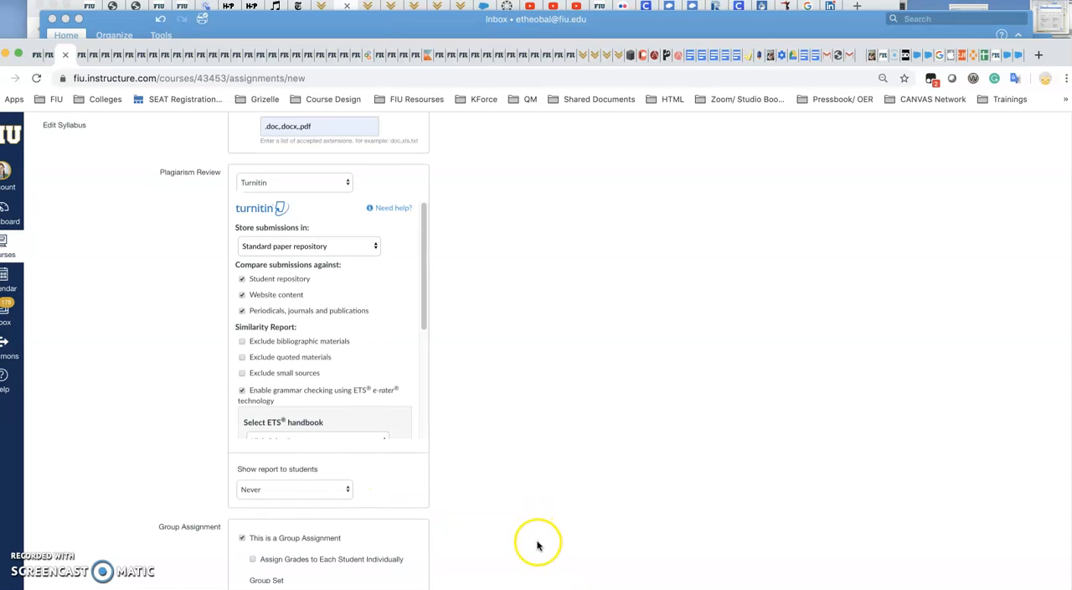
Switch to the browser tab with the existing template and open Assignment Template from the FIU Module Template module.
click(78, 55)
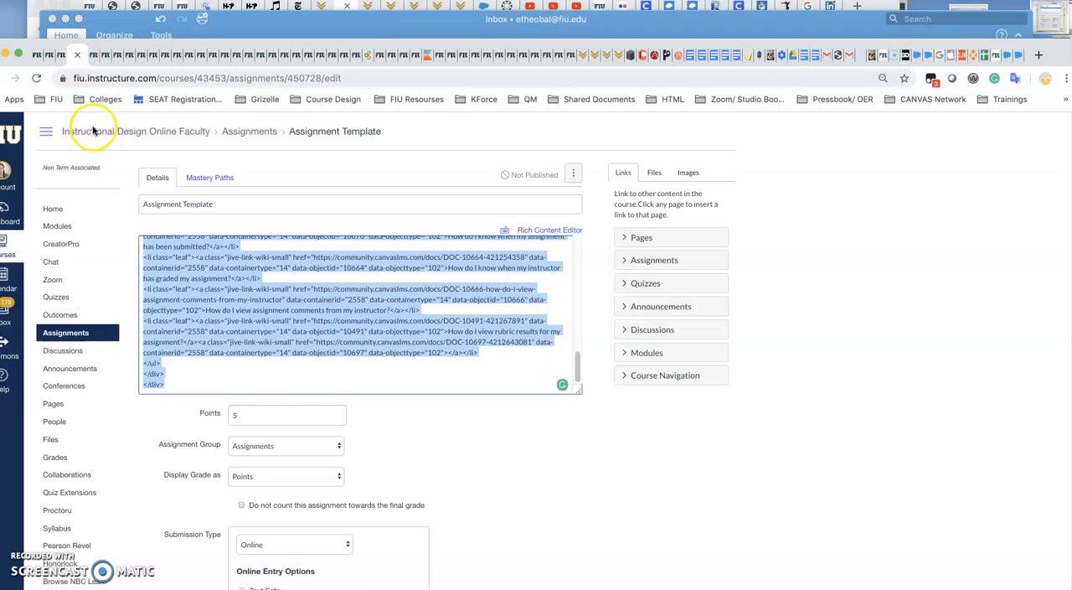
click(59, 227)
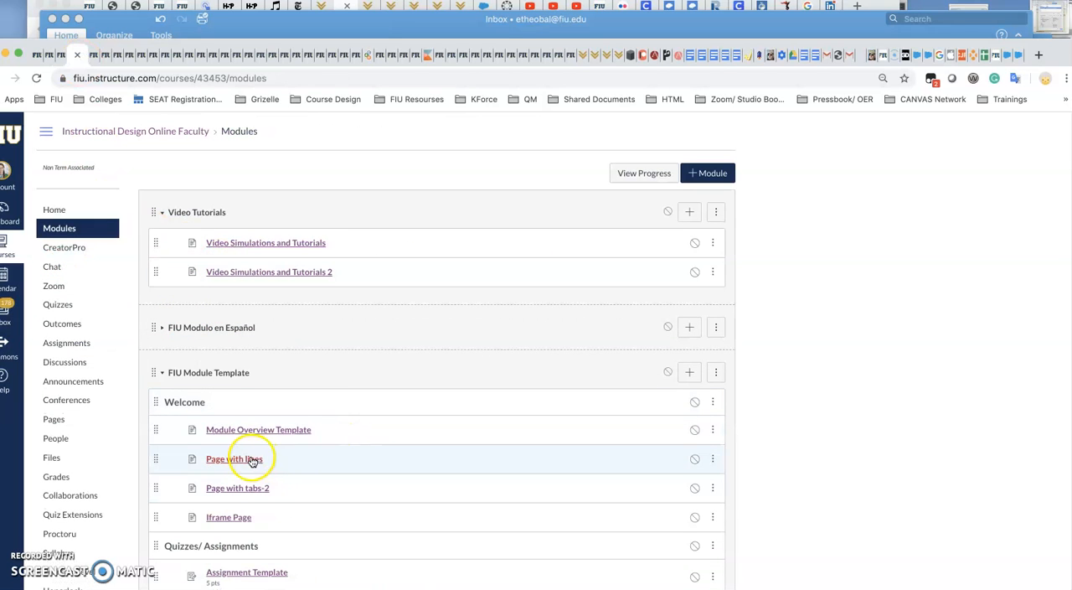
scroll(404, 471, down, 2)
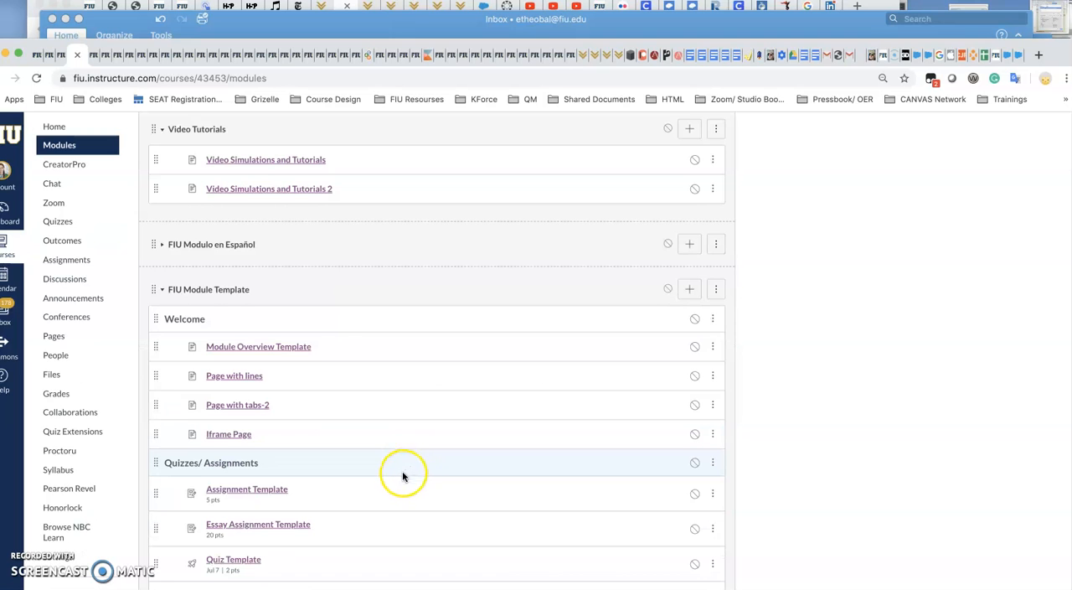
click(242, 493)
Add a new rubric to the assignment and title it "Rubric".
scroll(586, 507, down, 2)
scroll(624, 520, down, 5)
click(168, 556)
scroll(256, 532, down, 5)
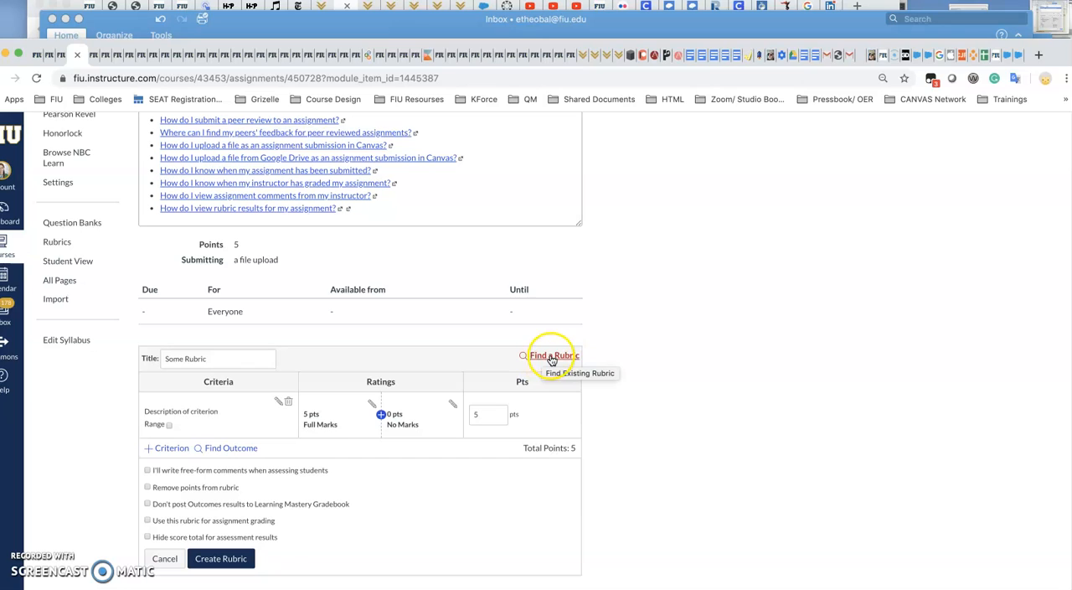
drag(279, 358, 143, 357)
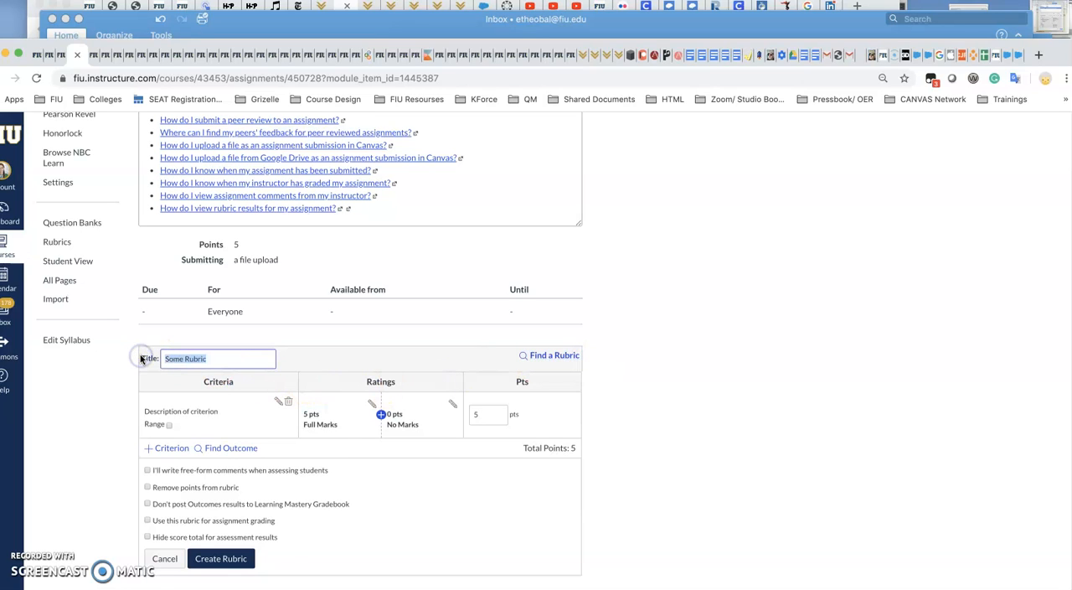
text(Rubric)
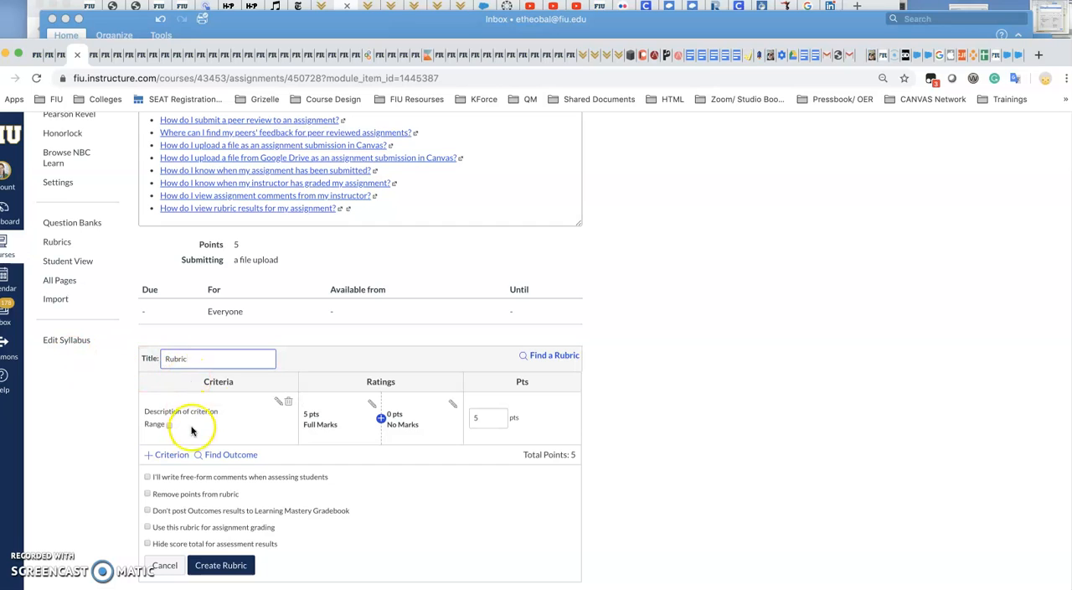
Change the description of the rubric's first criterion to "Content".
click(279, 403)
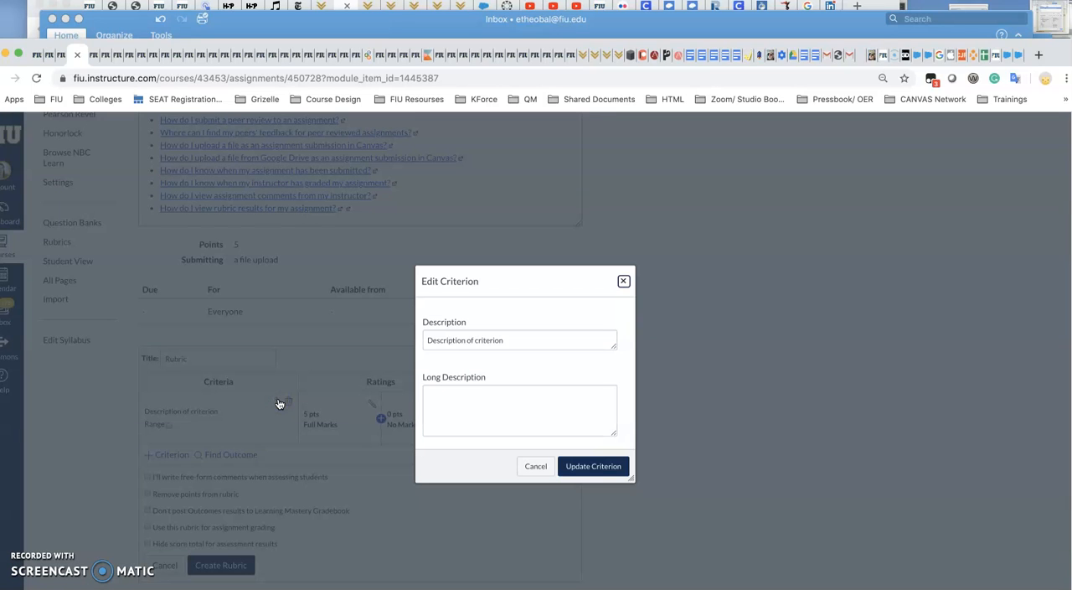
drag(522, 340, 394, 335)
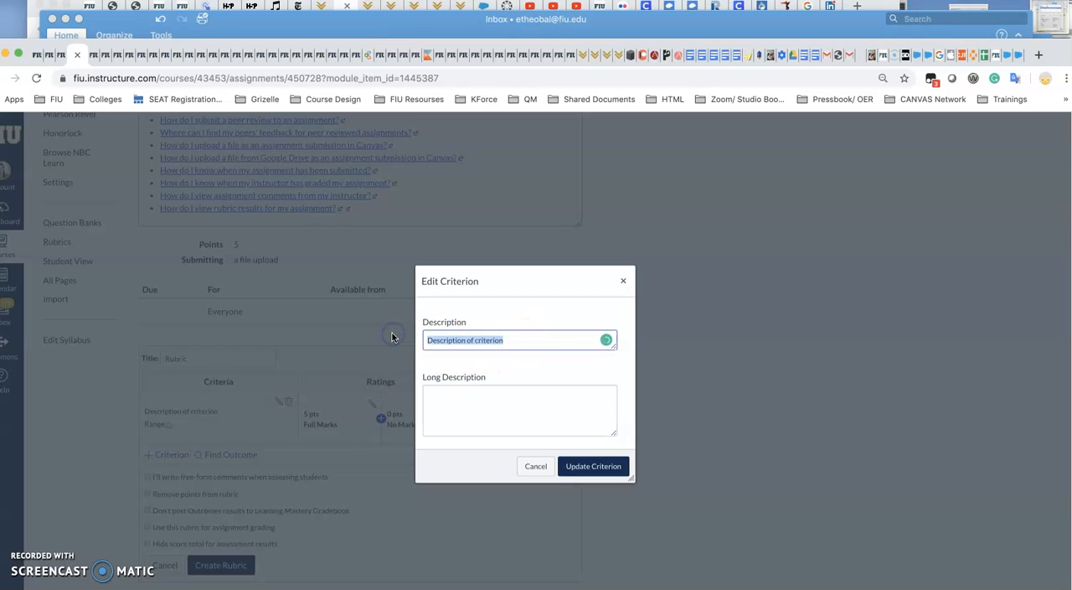
text(Content)
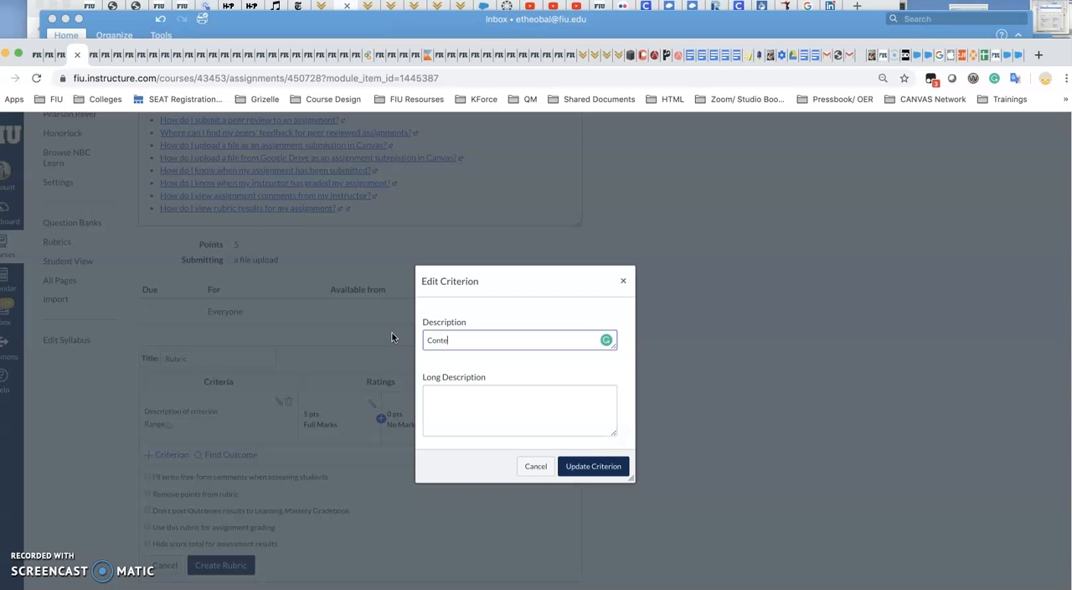
click(593, 466)
click(322, 405)
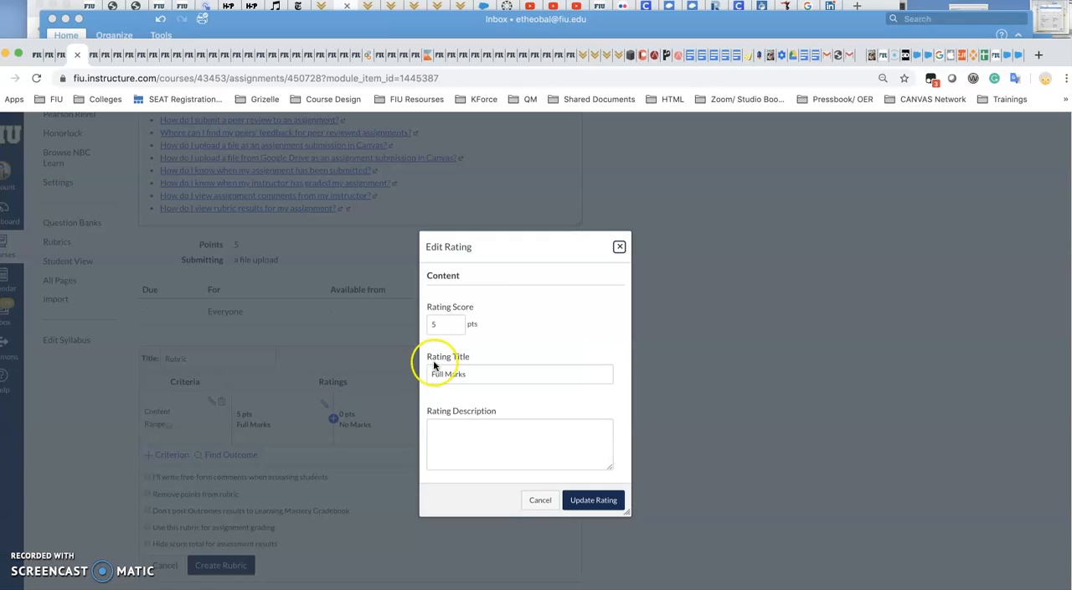
click(427, 324)
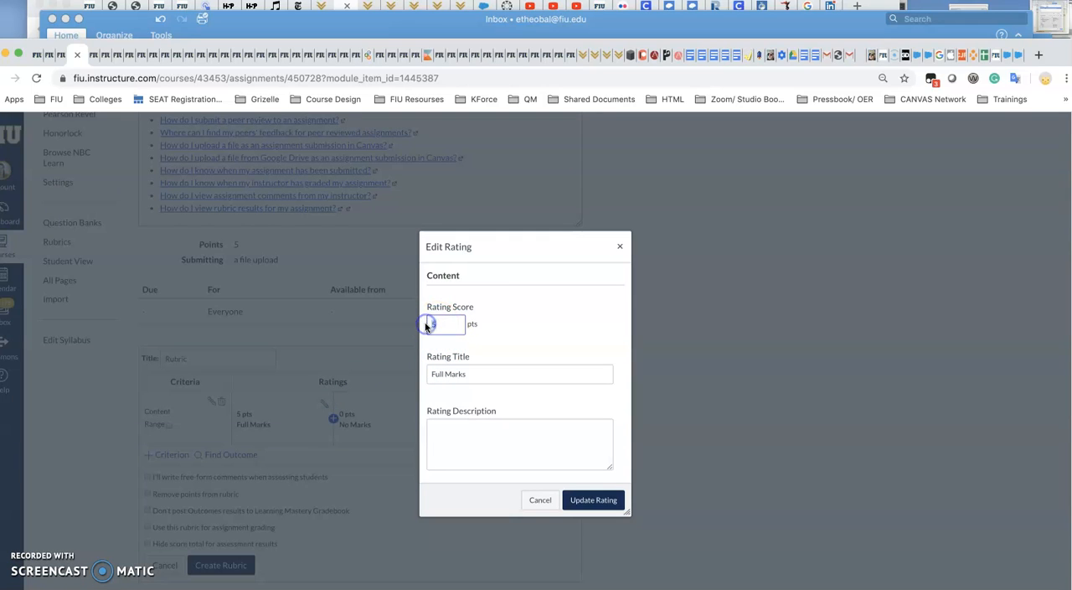
click(479, 444)
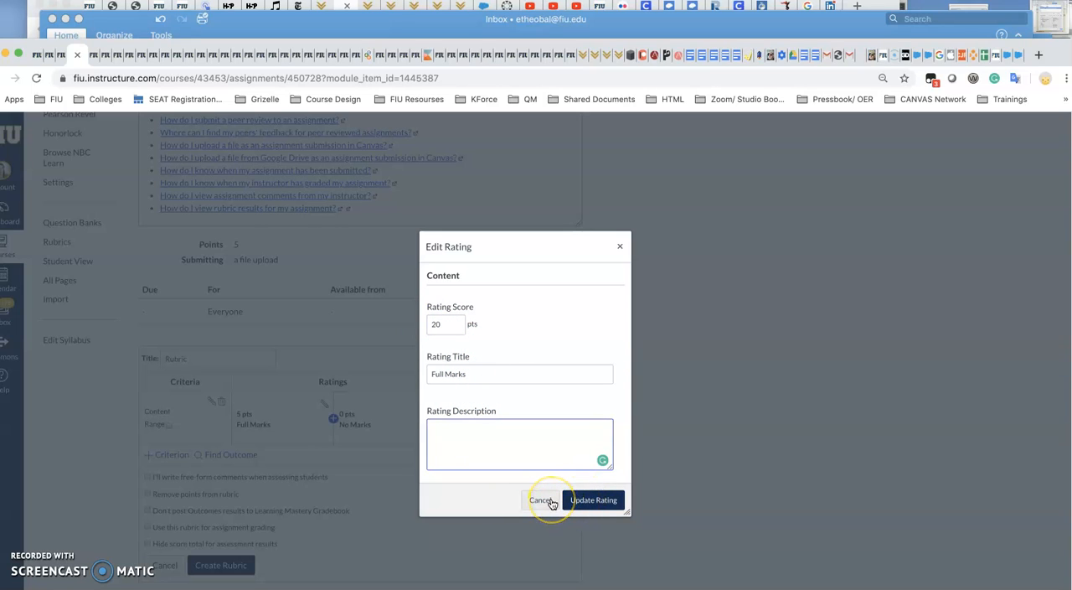
click(540, 501)
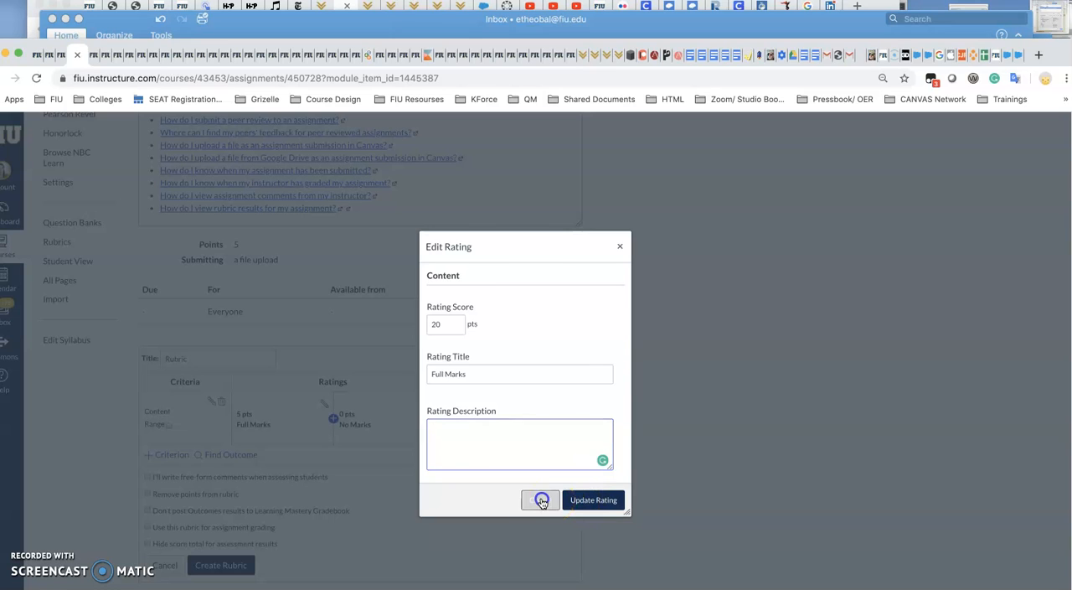
Add a second criterion described as "Citation" to the rubric and check its full-marks rating without editing it.
click(163, 455)
click(163, 463)
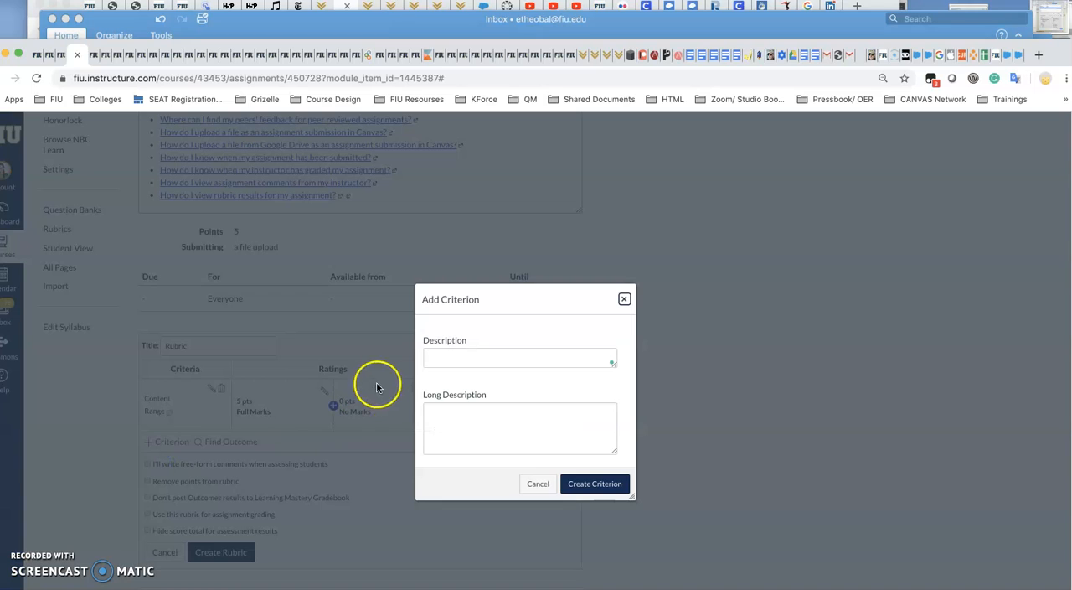
click(430, 359)
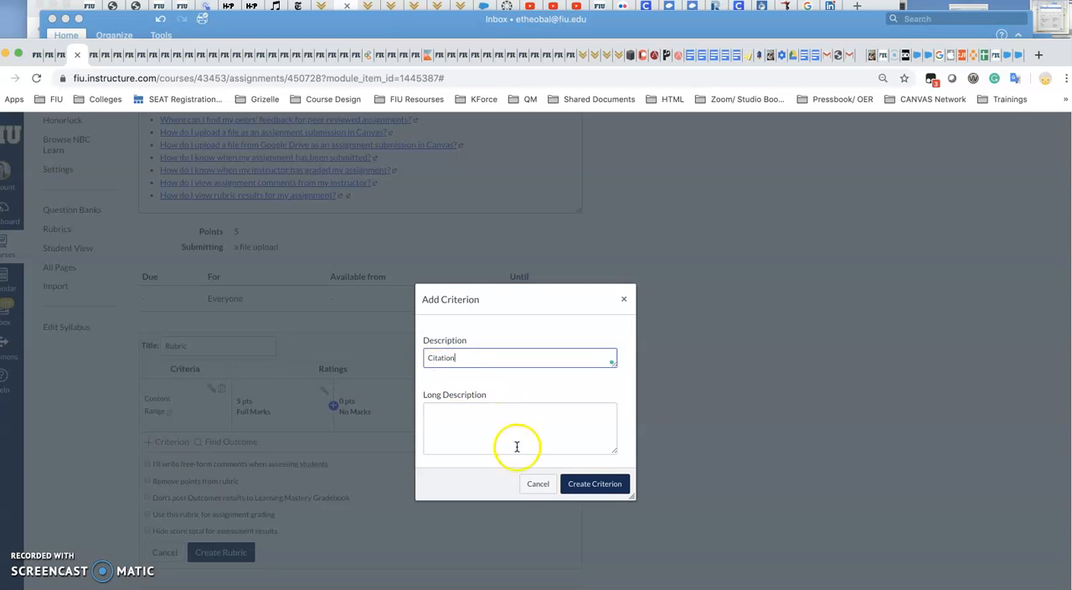
click(616, 482)
click(327, 447)
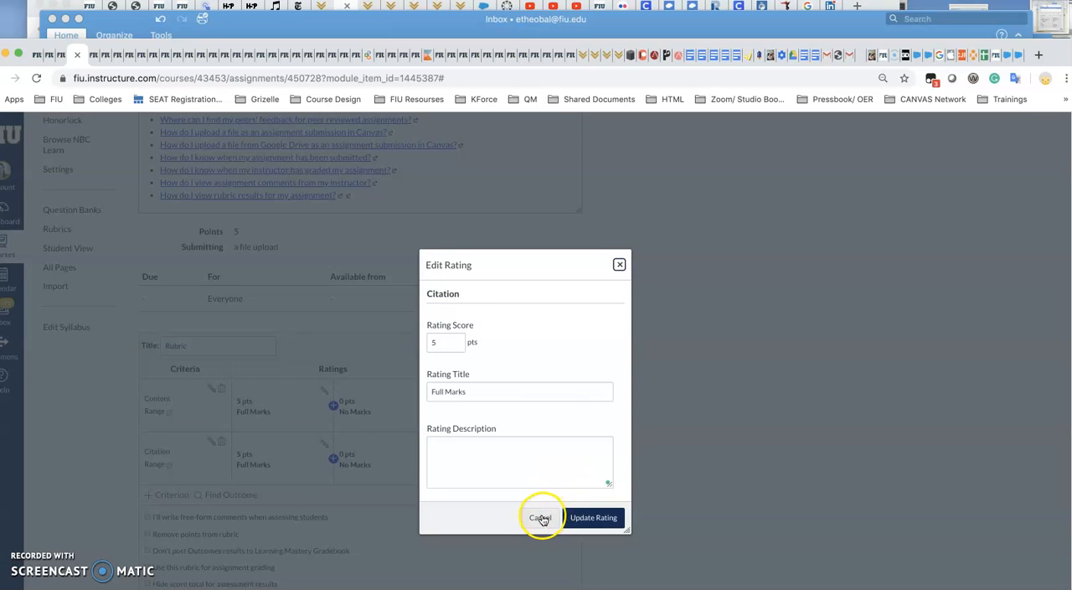
click(541, 517)
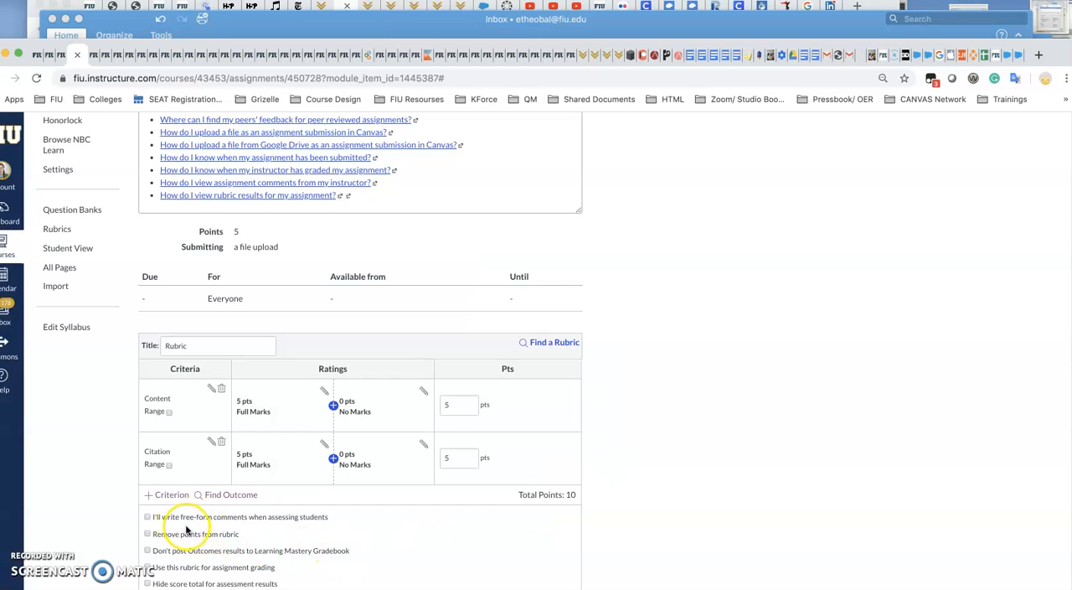
Turn on the option to use this rubric for assignment grading, and turn it off again.
scroll(200, 530, down, 2)
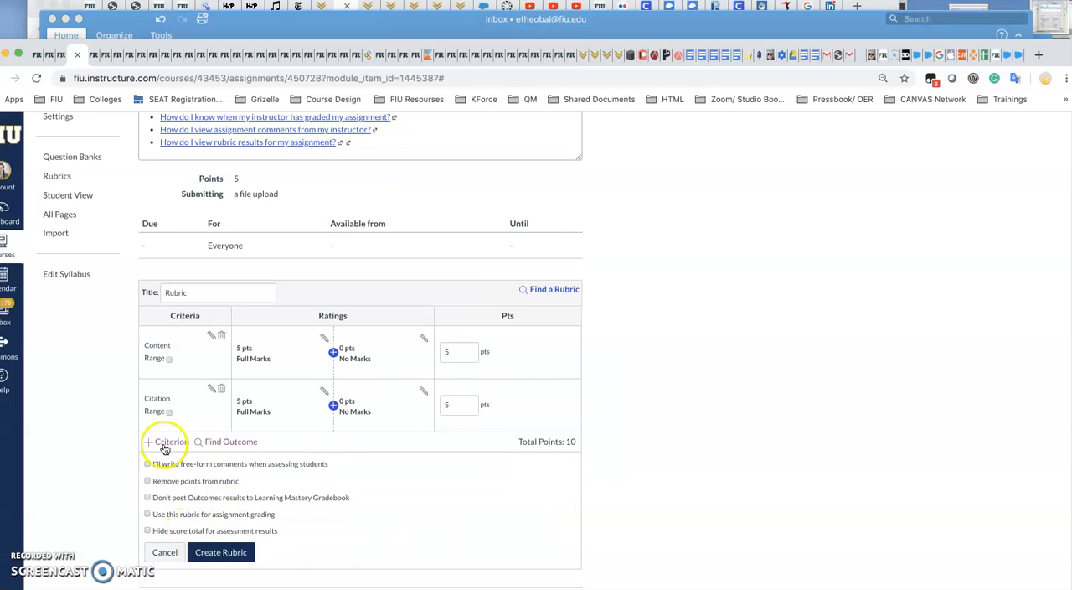
click(148, 514)
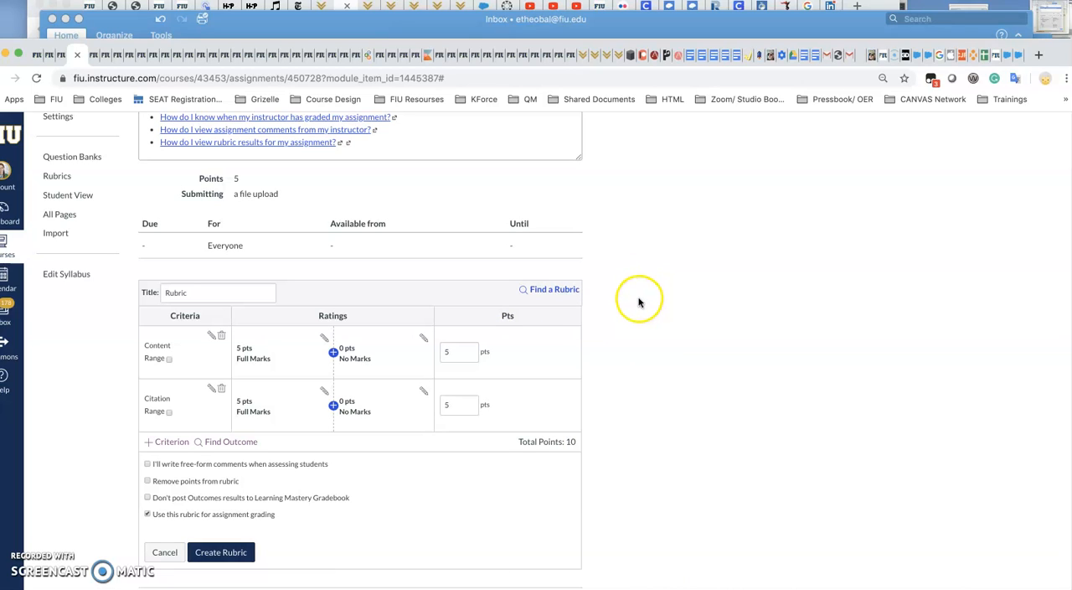
click(147, 515)
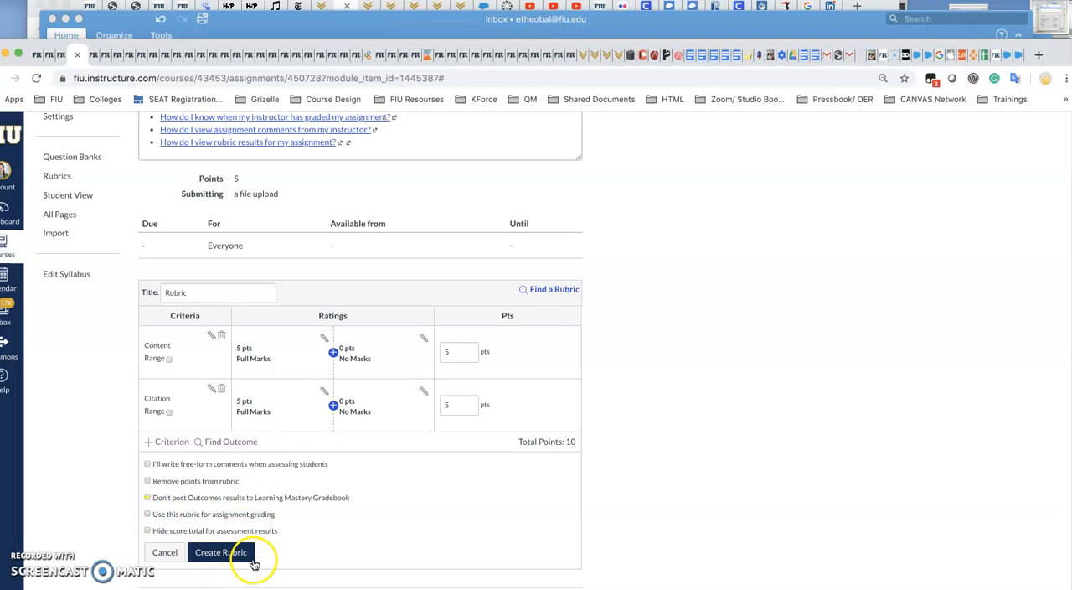
scroll(617, 522, up, 3)
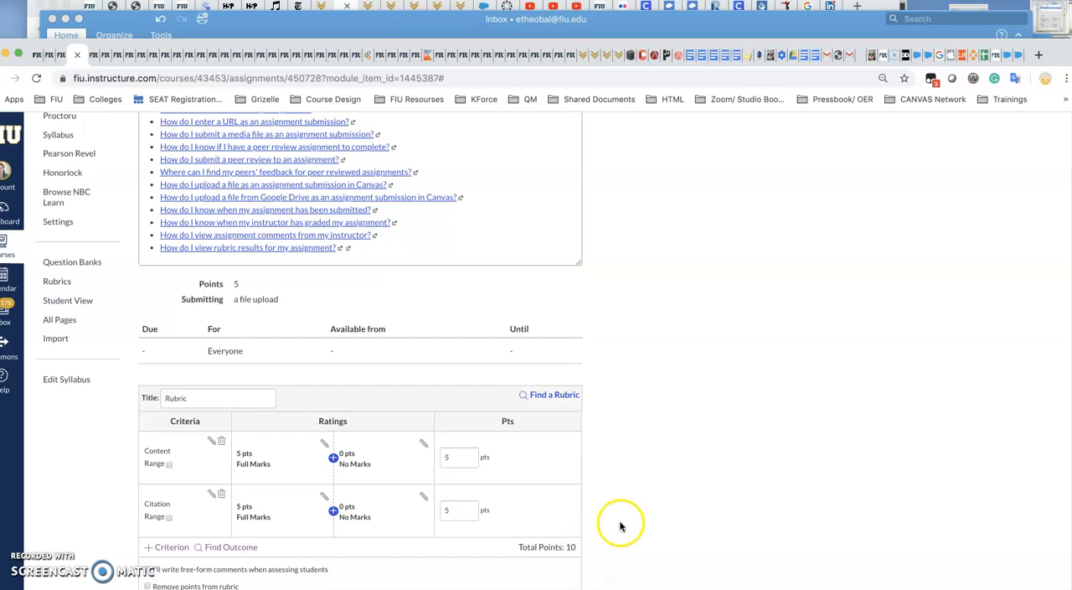
scroll(622, 522, up, 10)
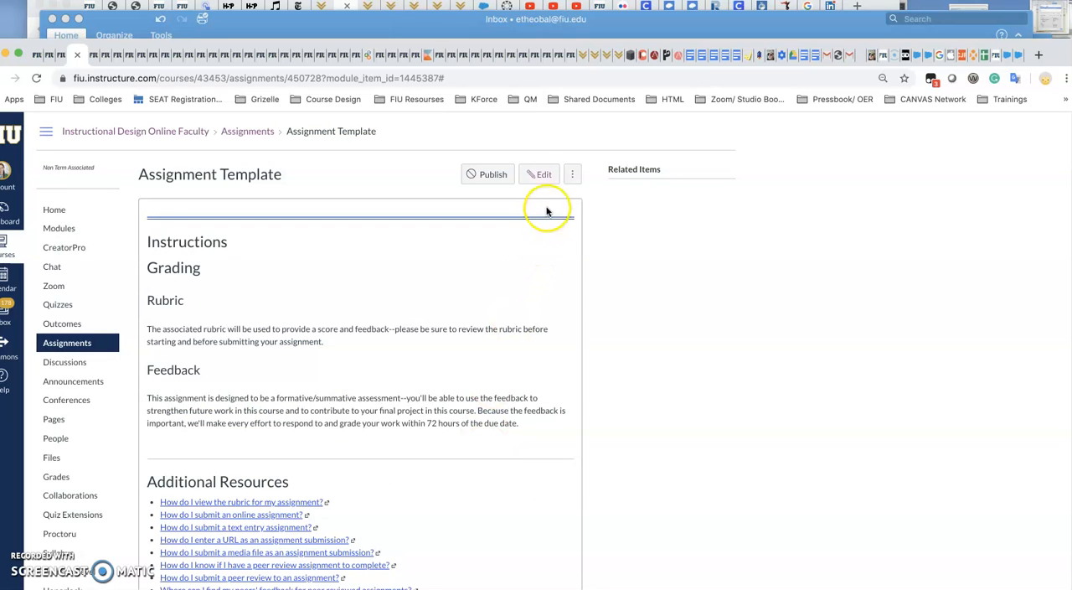